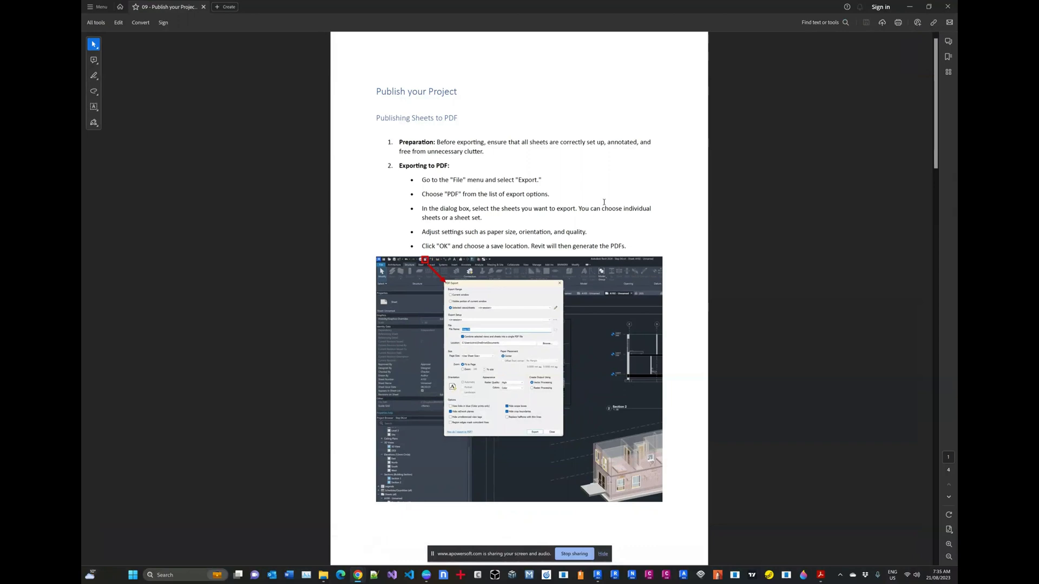
Step: Read through the project publishing instructions on exporting to PDF, DWG and PNG, and the BIM 360 collaboration section
left_click(602, 553)
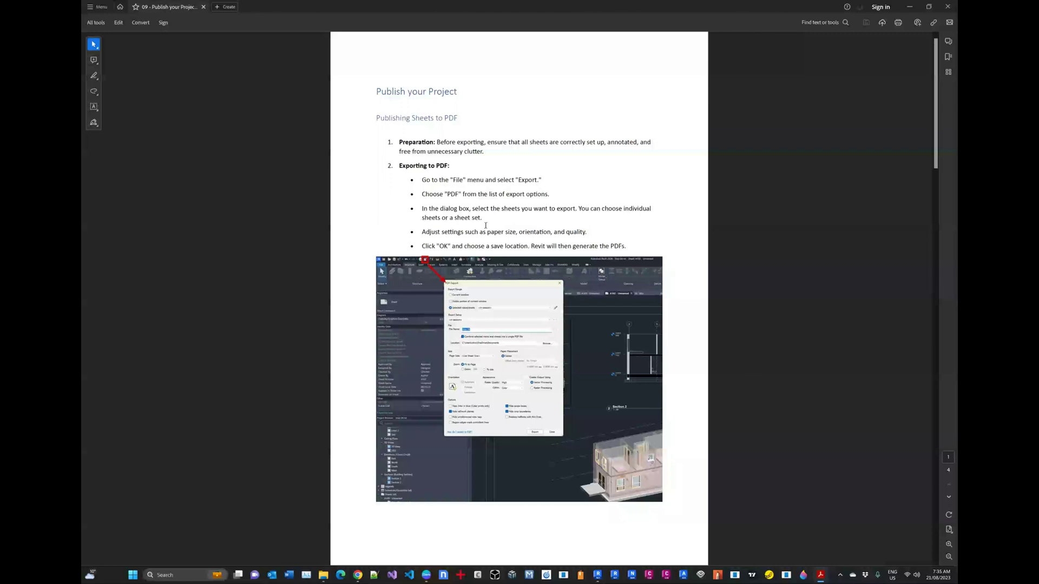
scroll(485, 226, "down", 3)
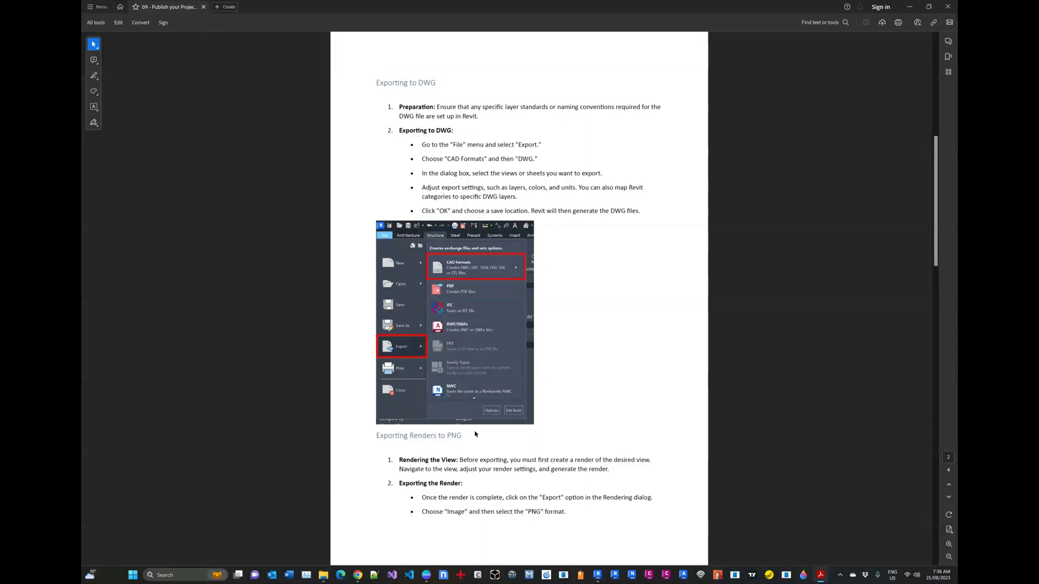
scroll(474, 434, "down", 8)
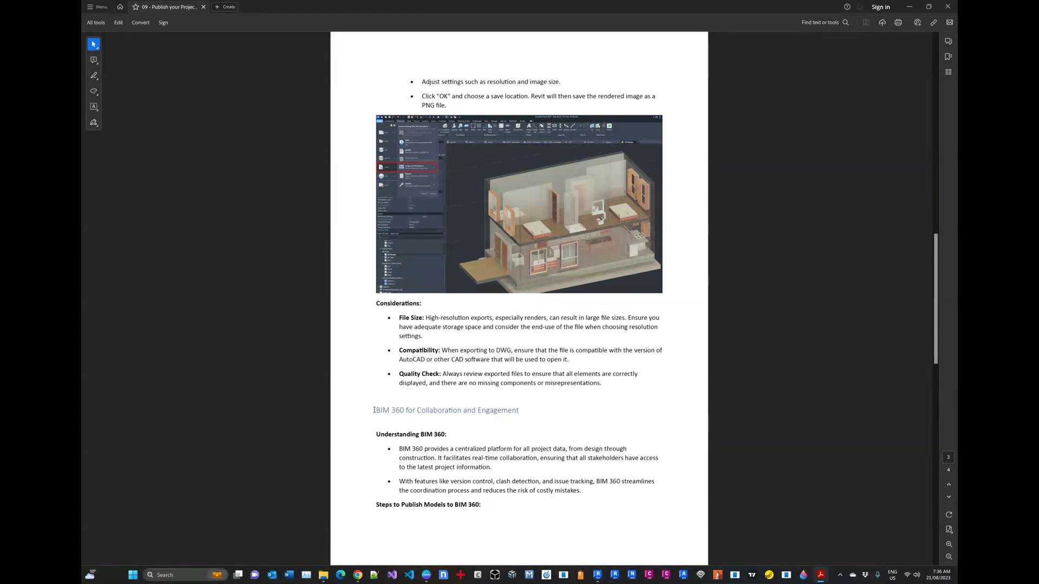
left_click_drag(376, 411, 519, 412)
left_click(396, 412)
left_click_drag(376, 411, 504, 413)
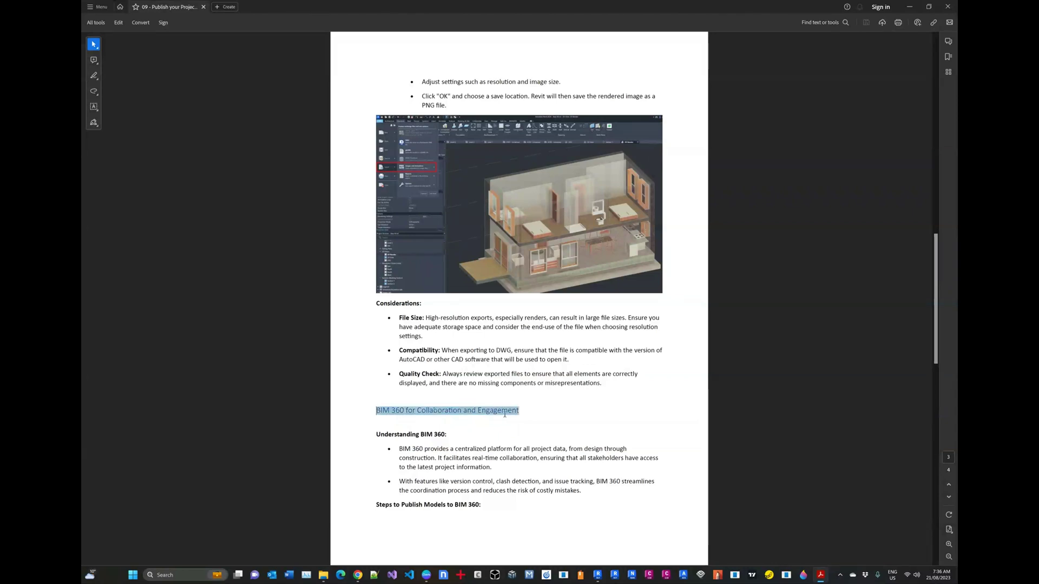
left_click(418, 411)
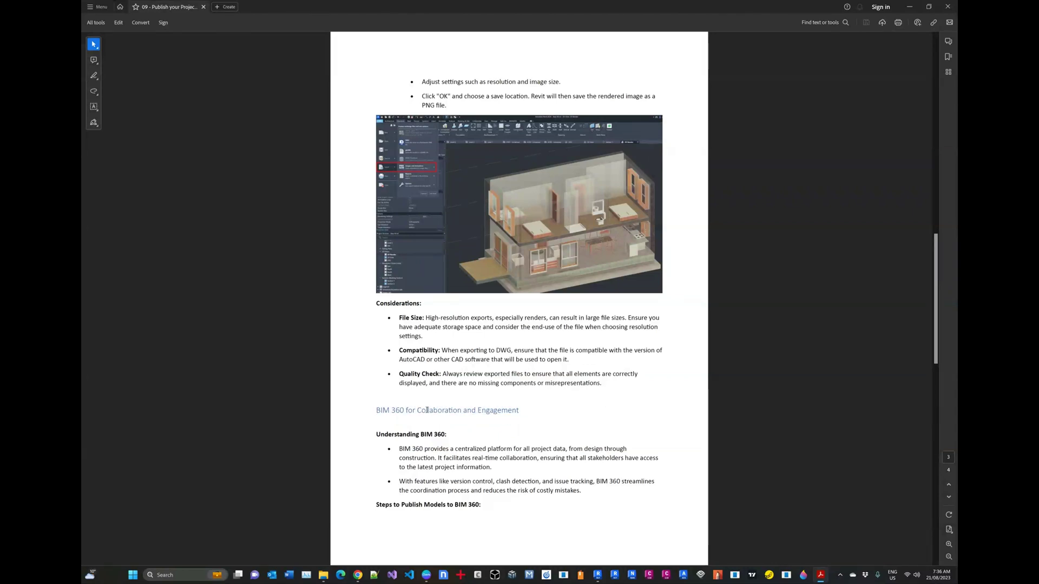
scroll(426, 410, "down", 3)
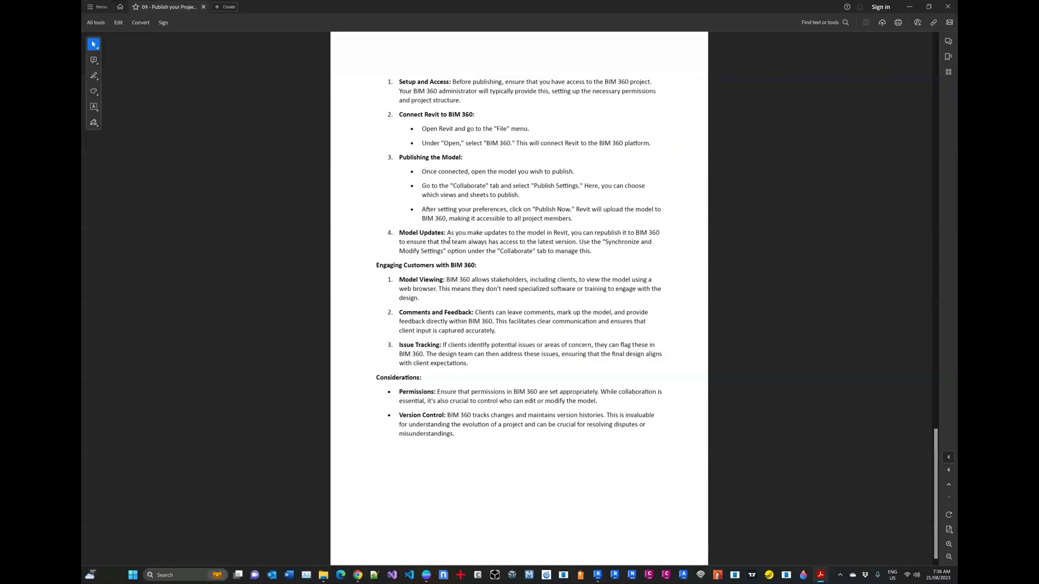
scroll(476, 294, "up", 10)
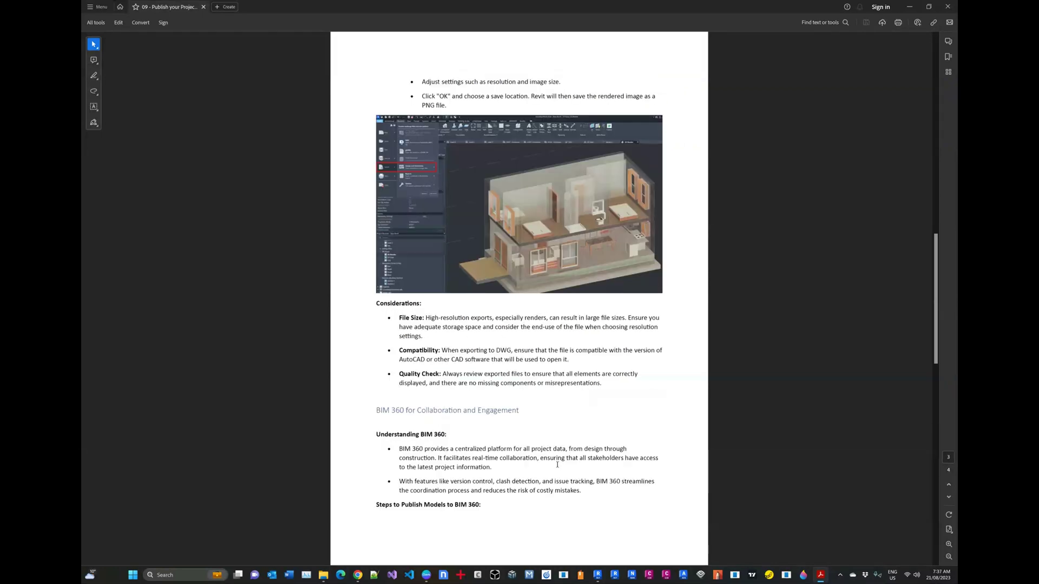
Step: Switch to Revit and set the sheet name of sheet A100 to GROUND FLOOR LAYOUT
left_click(595, 577)
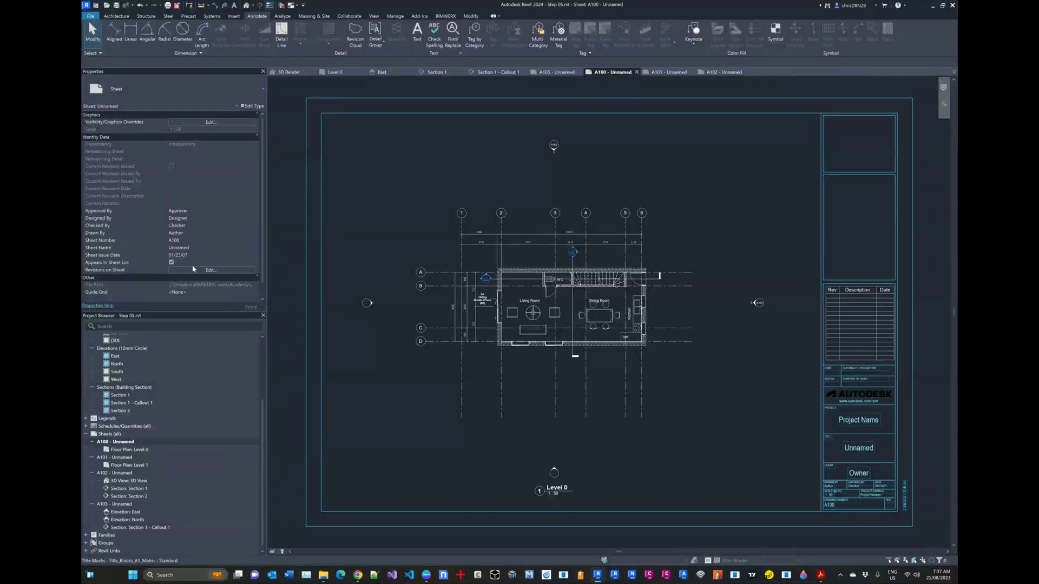
left_click(197, 249)
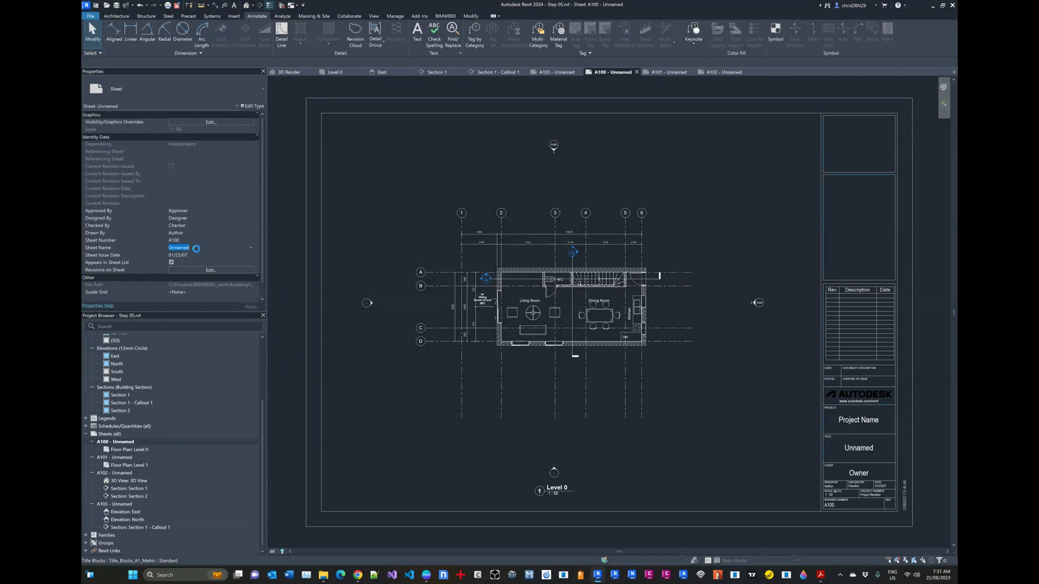
type("Layou")
key("BackSpace")
key("BackSpace")
key("BackSpace")
type("GROUND FLOOR LAYOUT")
key("Return")
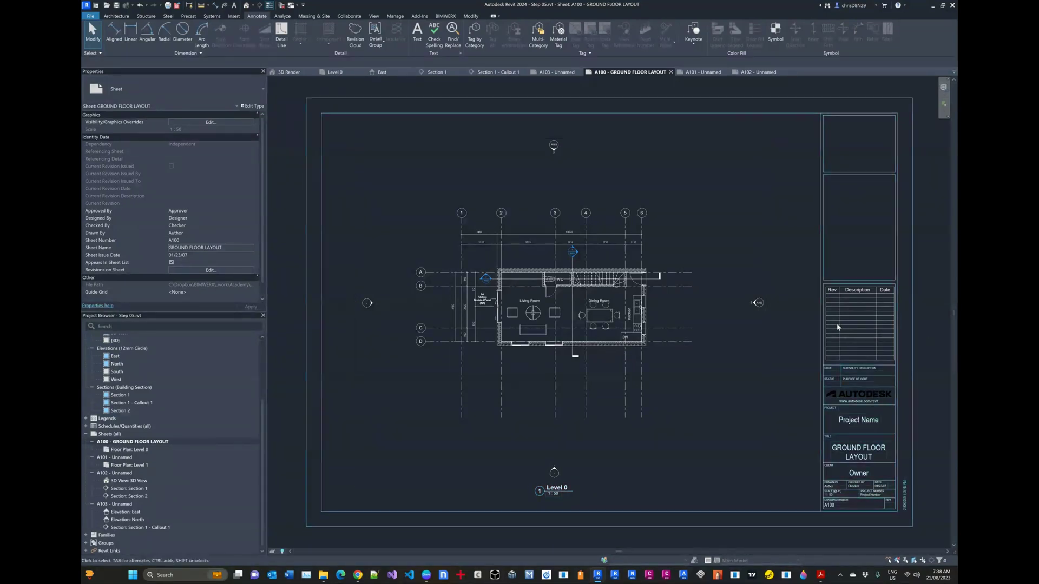
Step: Open the sheet's title block family for editing and delete the Autodesk logo image from it
left_click(857, 398)
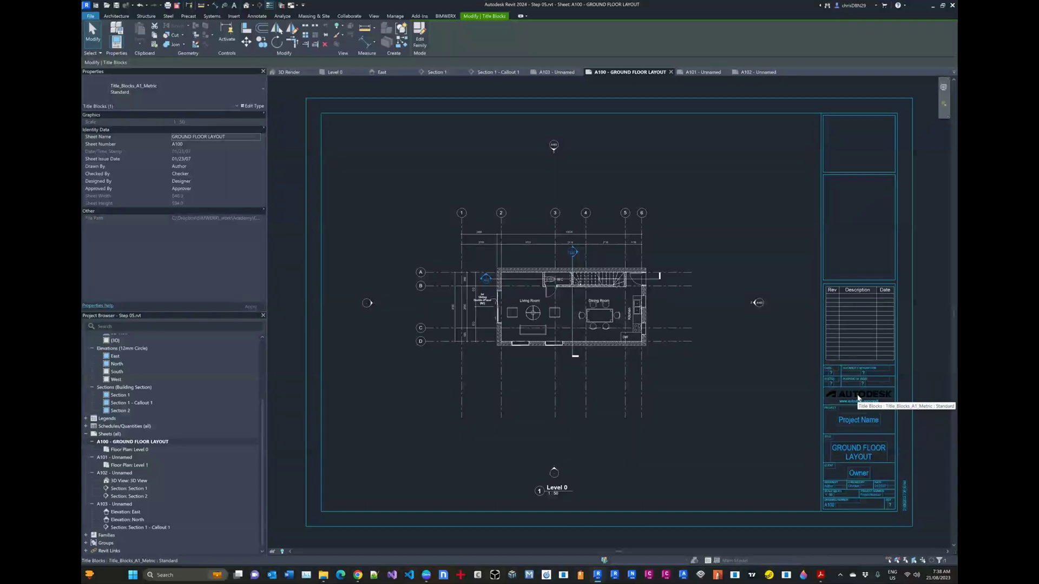
double_click(493, 271)
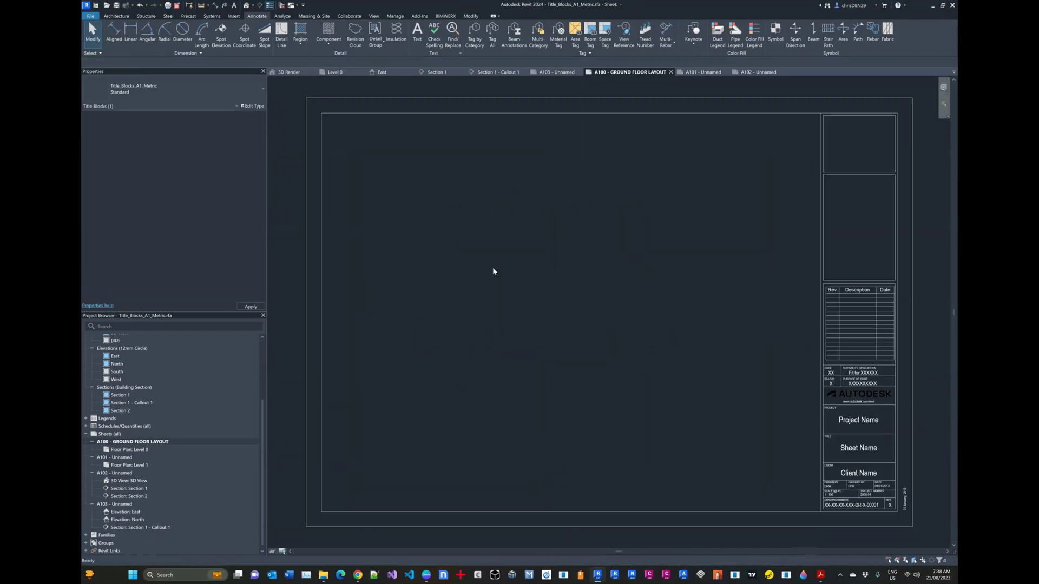
scroll(493, 271, "down", 1)
scroll(795, 416, "up", 2)
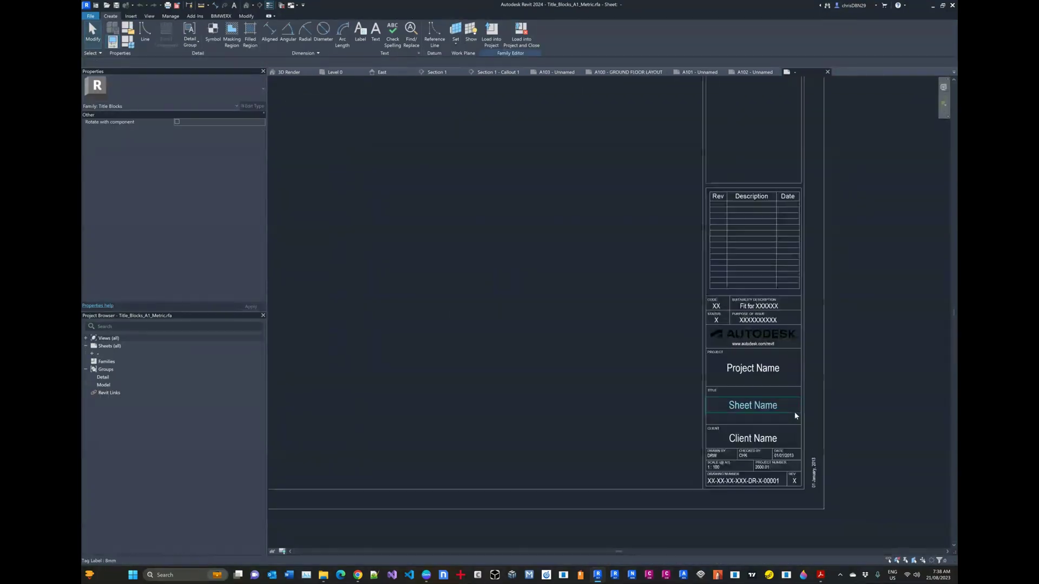
scroll(795, 415, "up", 1)
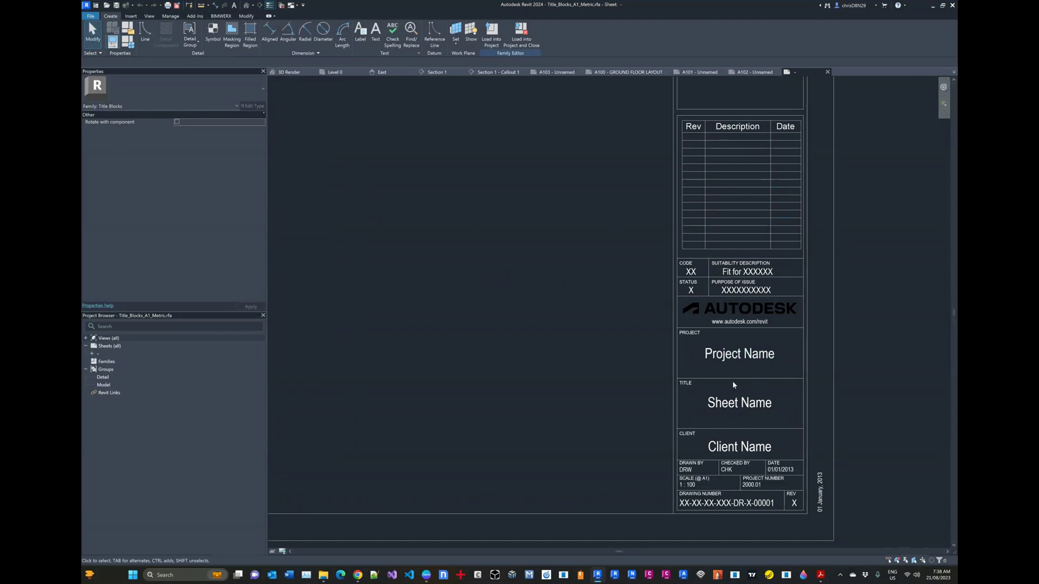
left_click(750, 309)
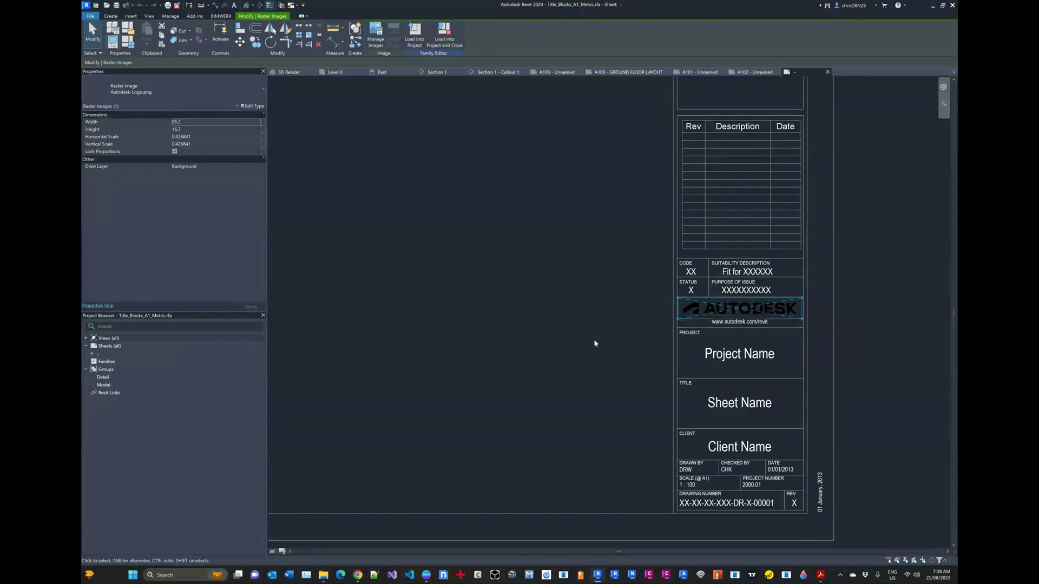
key("Delete")
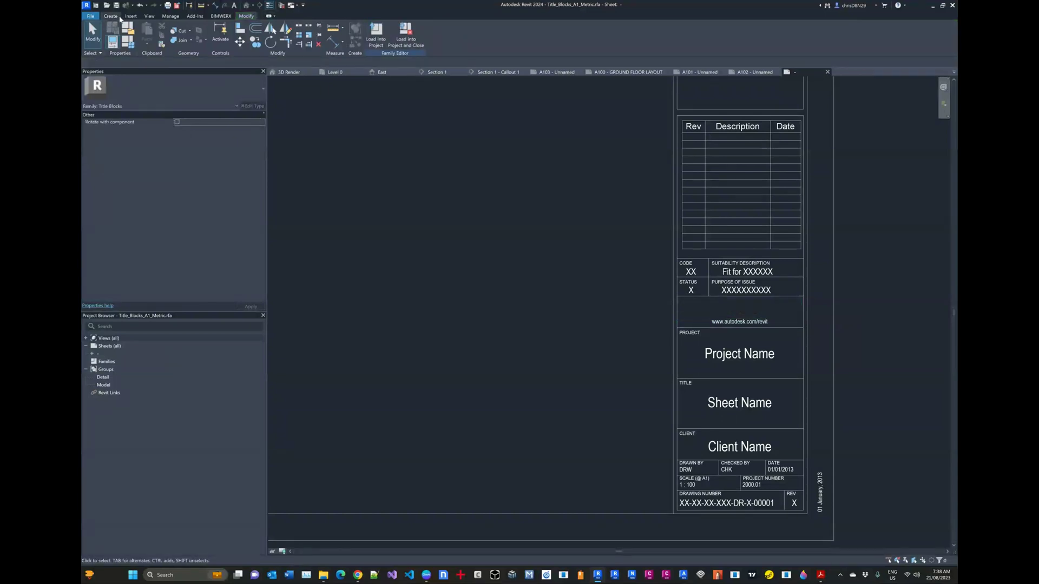
left_click(131, 16)
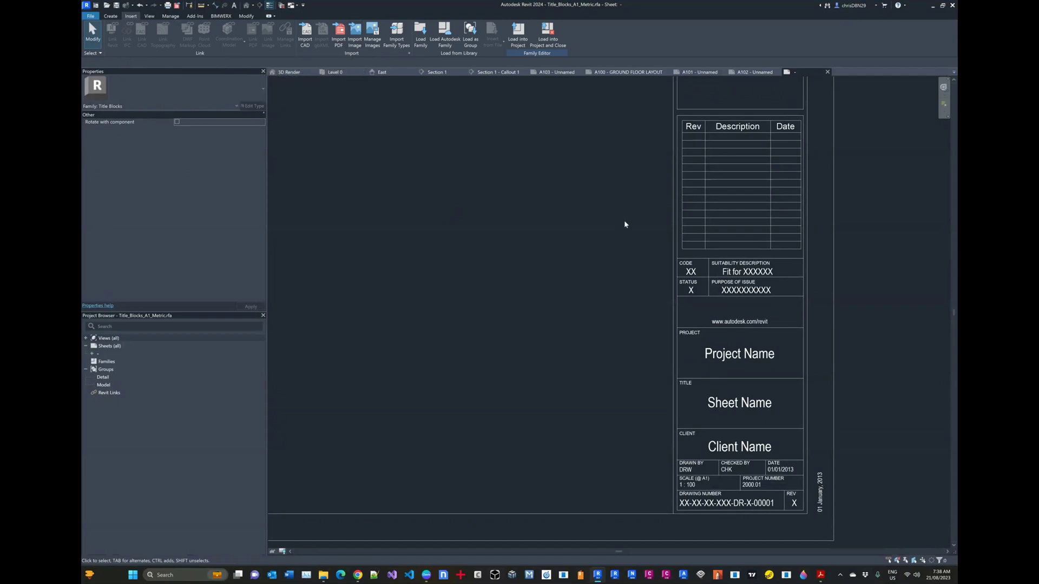
scroll(626, 355, "down", 2)
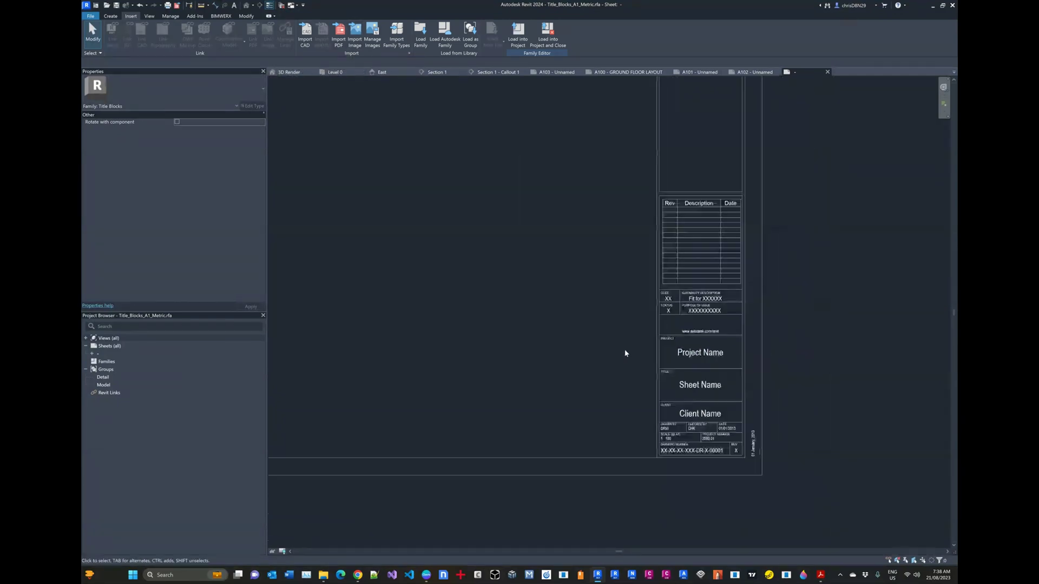
Step: Close the title block family without saving it and dismiss the project save reminder
left_click(827, 72)
left_click(539, 293)
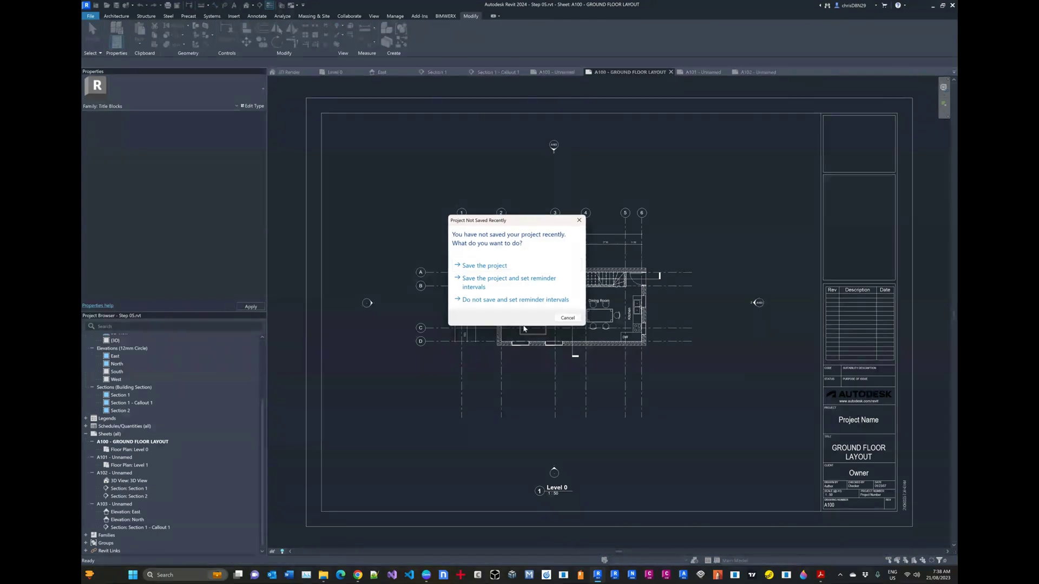
left_click(566, 317)
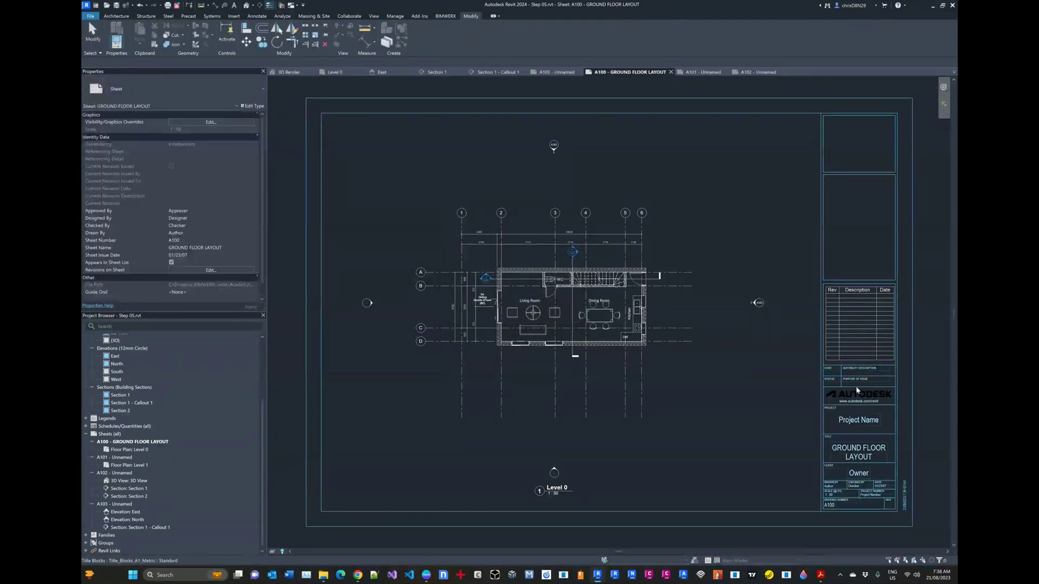
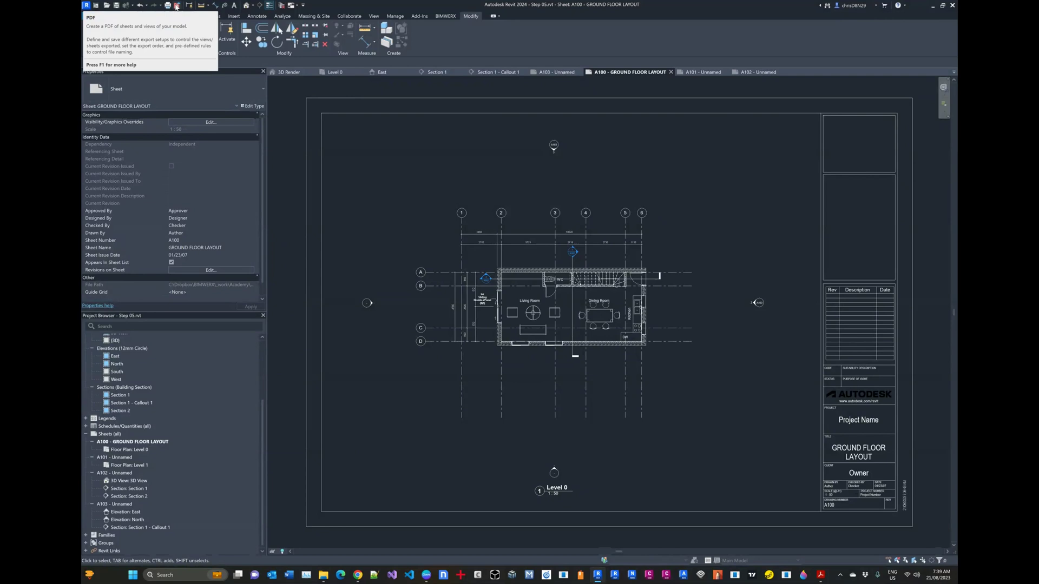
Step: Set up a PDF export of selected views/sheets that includes sheets A100, A101, A102 and A103
left_click(176, 6)
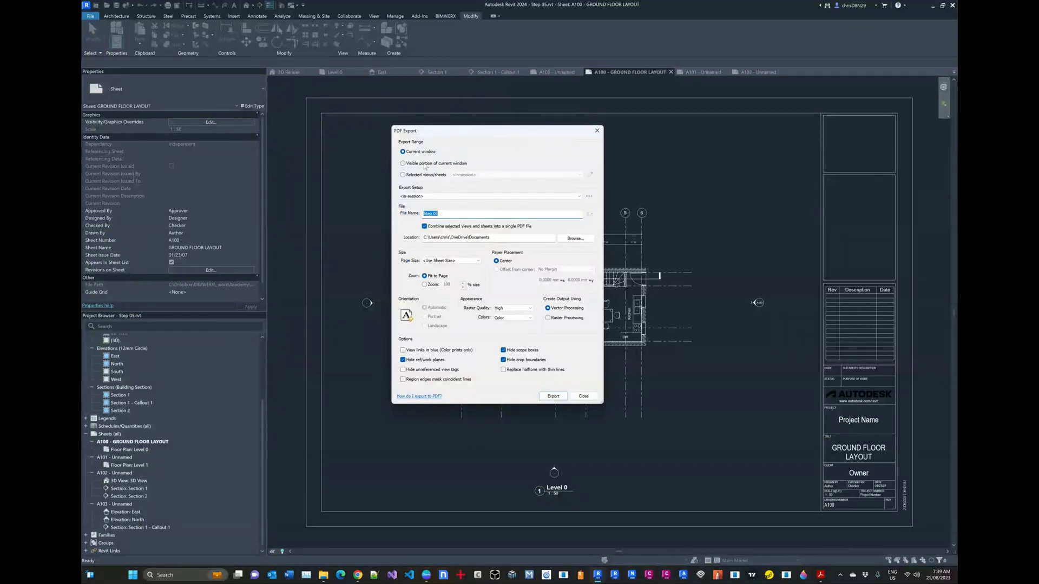
left_click(427, 175)
left_click(590, 176)
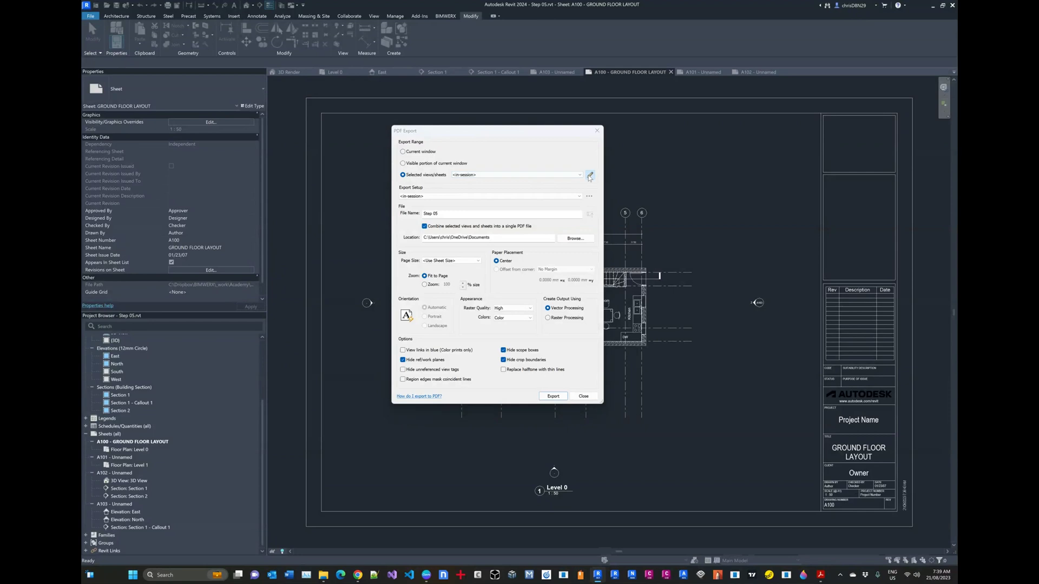
scroll(476, 252, "down", 3)
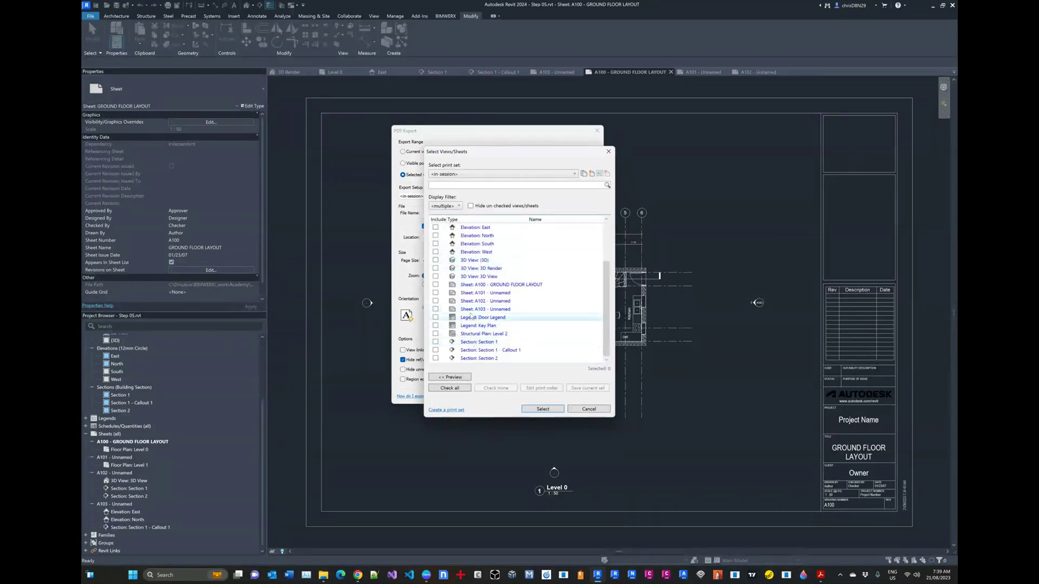
left_click(435, 285)
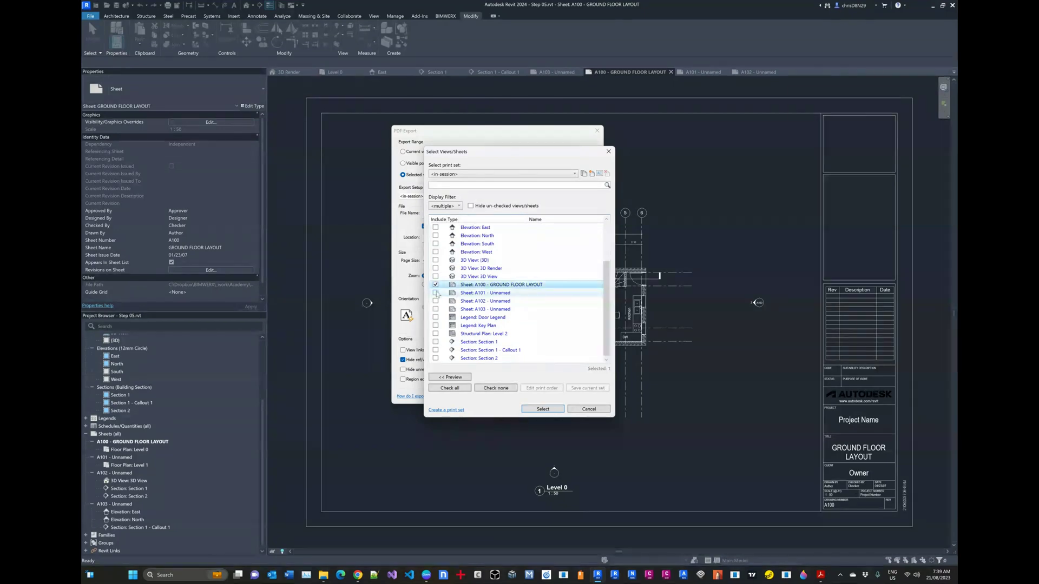
left_click(436, 293)
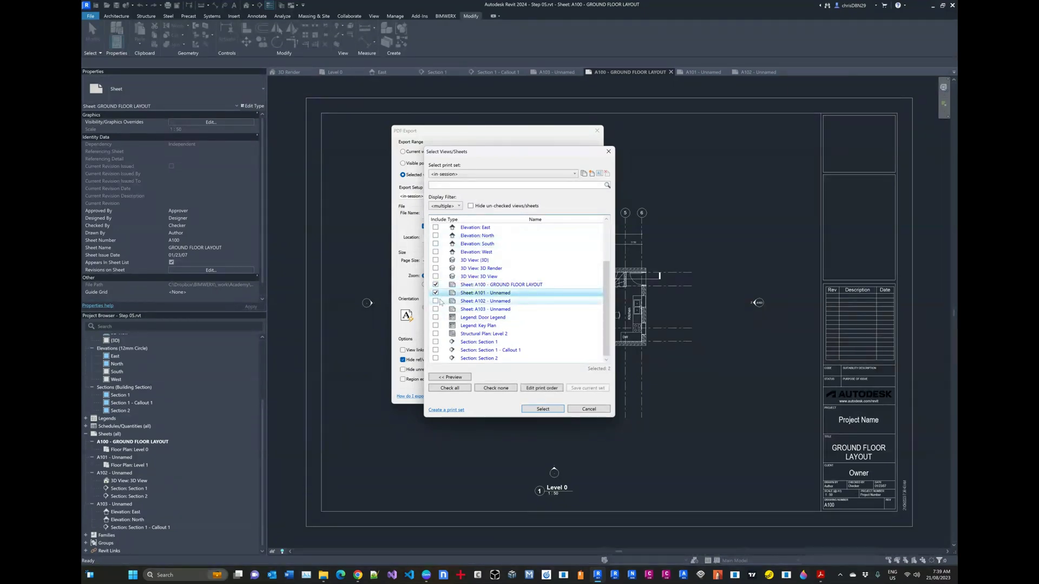
left_click(435, 301)
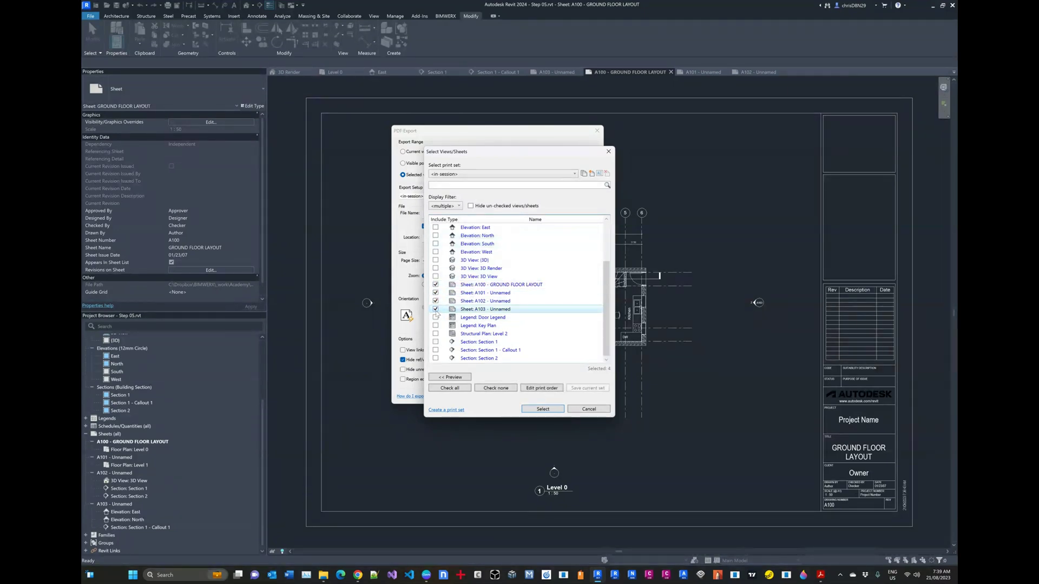
left_click(436, 308)
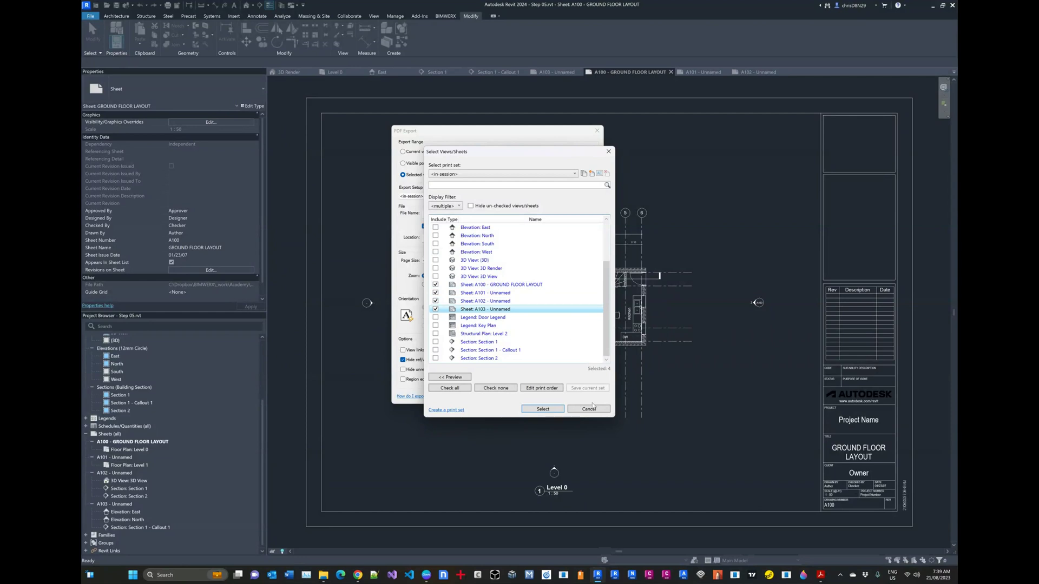
left_click(542, 409)
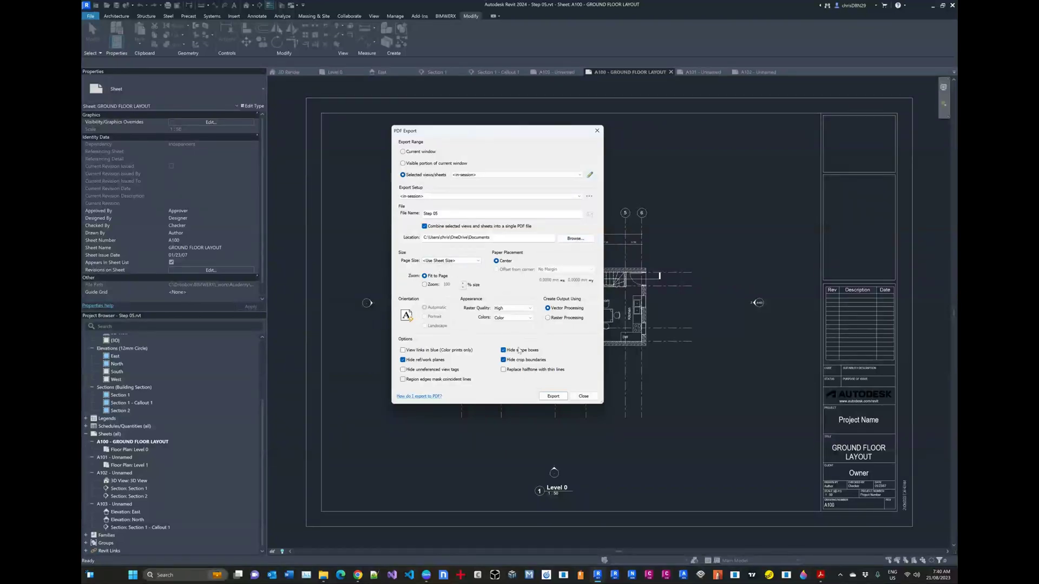
Step: Export the selected sheets as a single combined PDF named Step 05, keeping the sheet page size and high raster quality
left_click(552, 396)
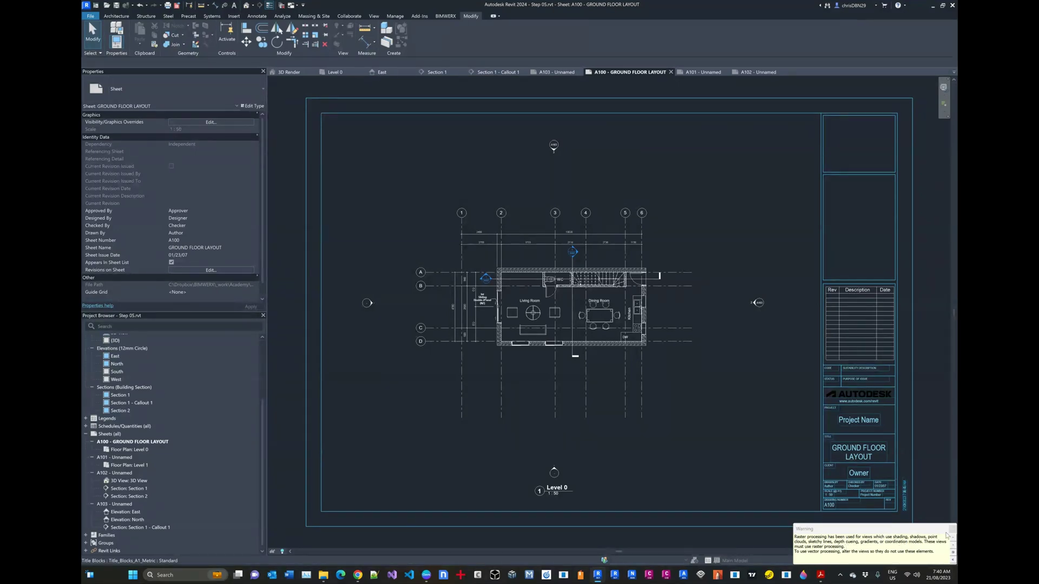
left_click(682, 423)
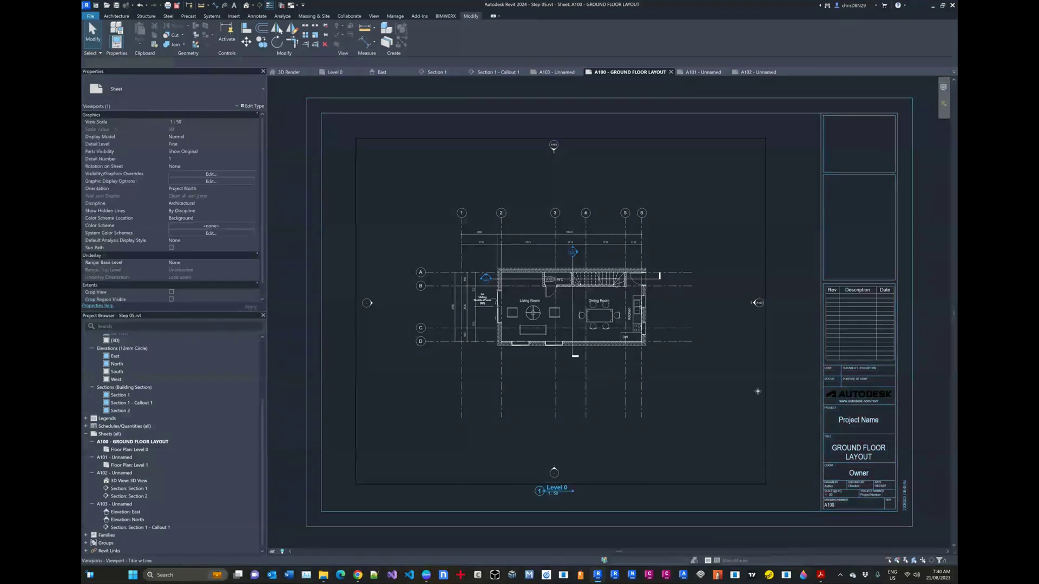
left_click(793, 389)
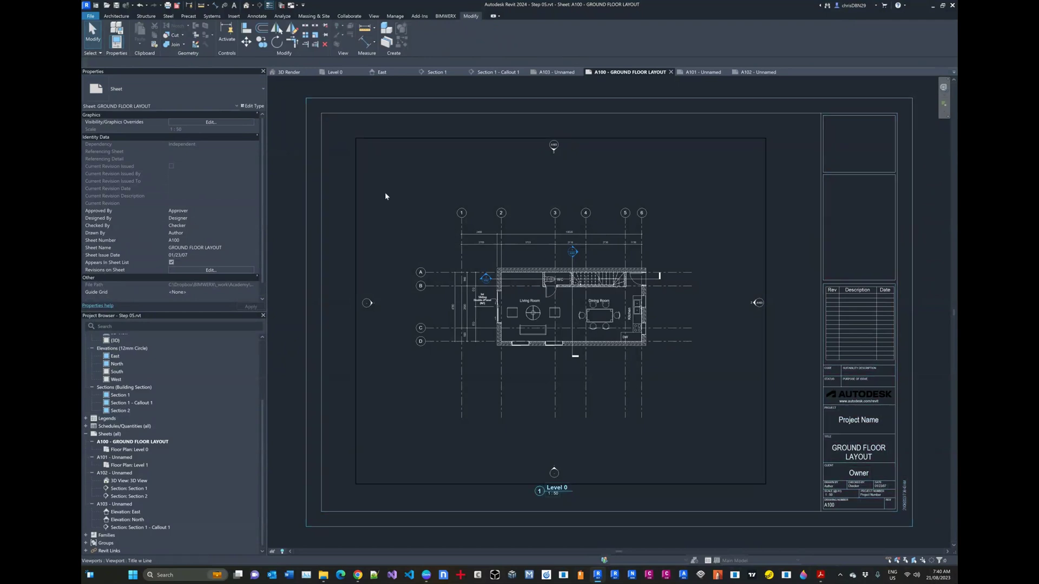
Step: Review the print setup with Microsoft Print to PDF as the printer, check the selected sheets, and close it without printing
key("ctrl+p")
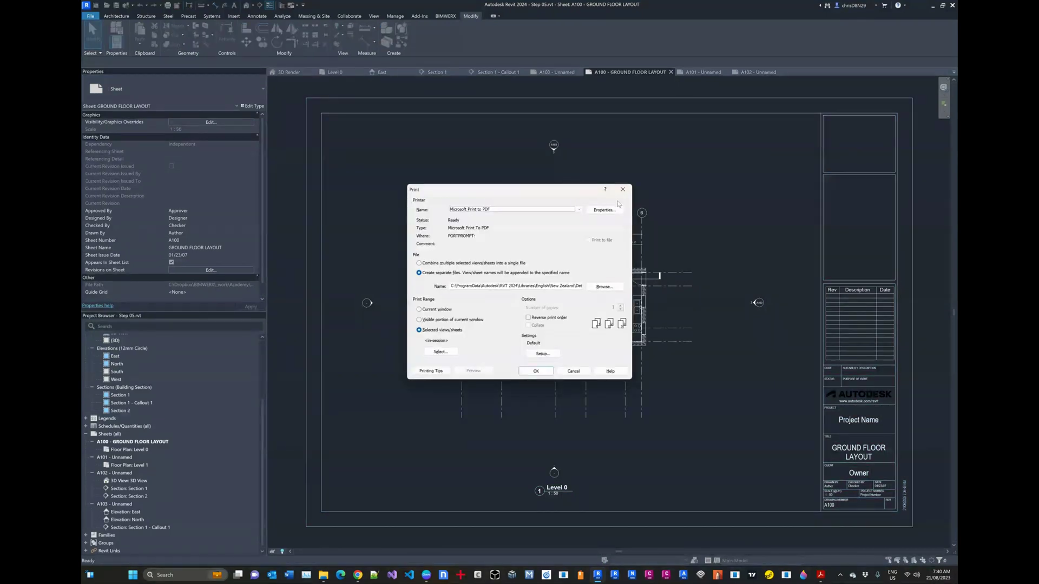
left_click(623, 189)
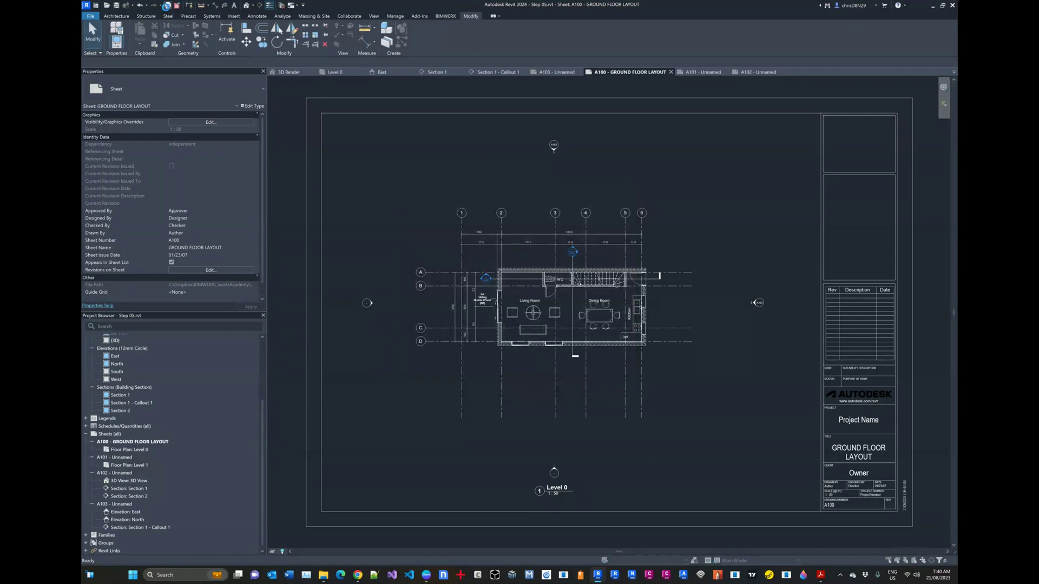
left_click(166, 6)
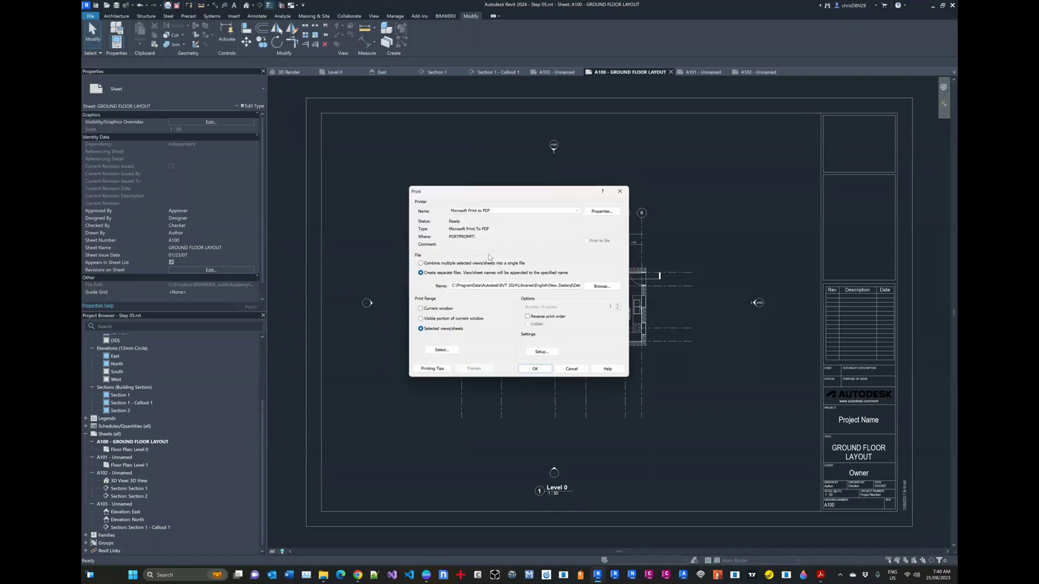
left_click(494, 210)
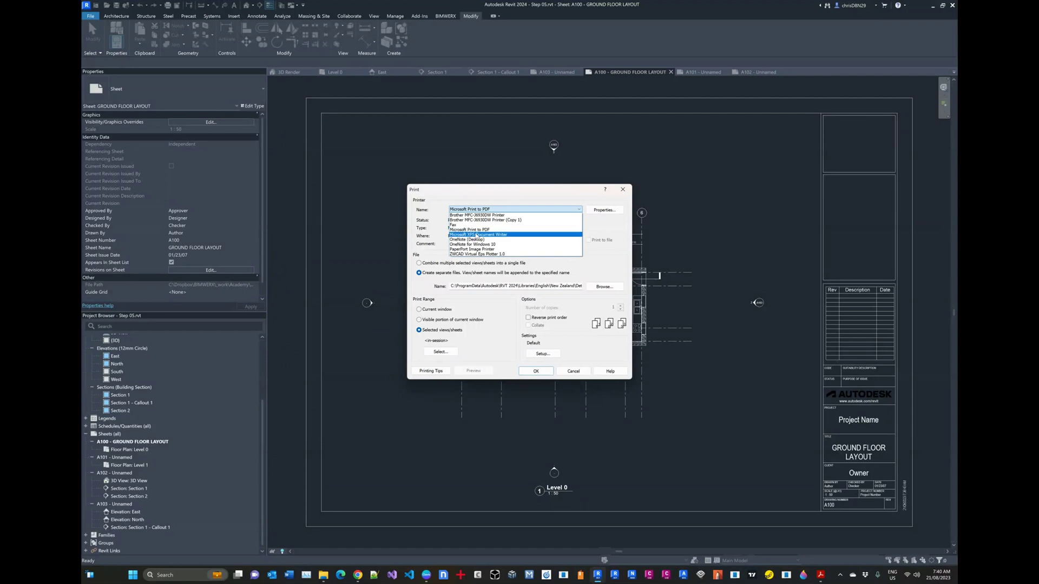
left_click(481, 230)
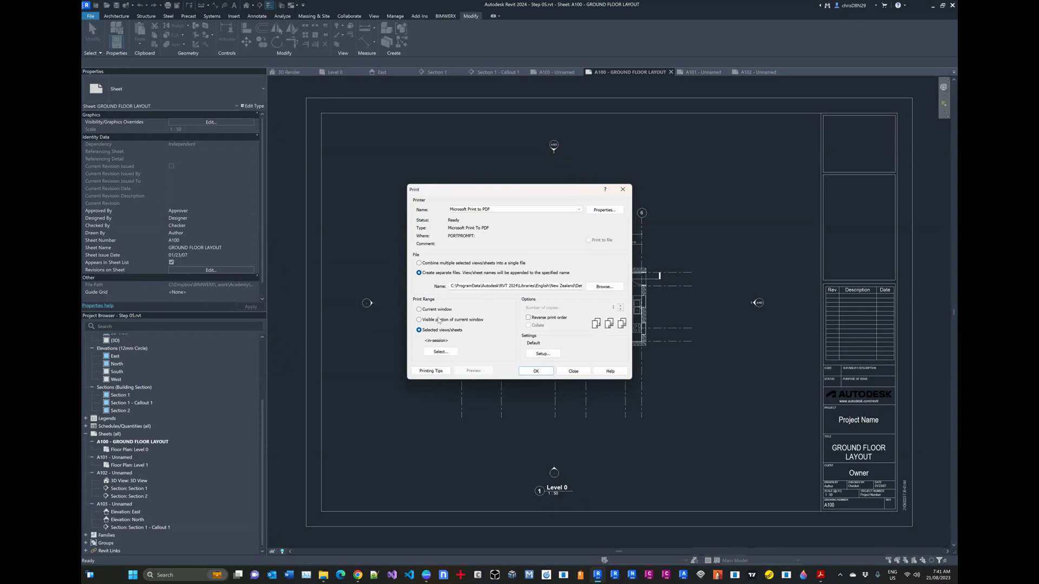
left_click(440, 352)
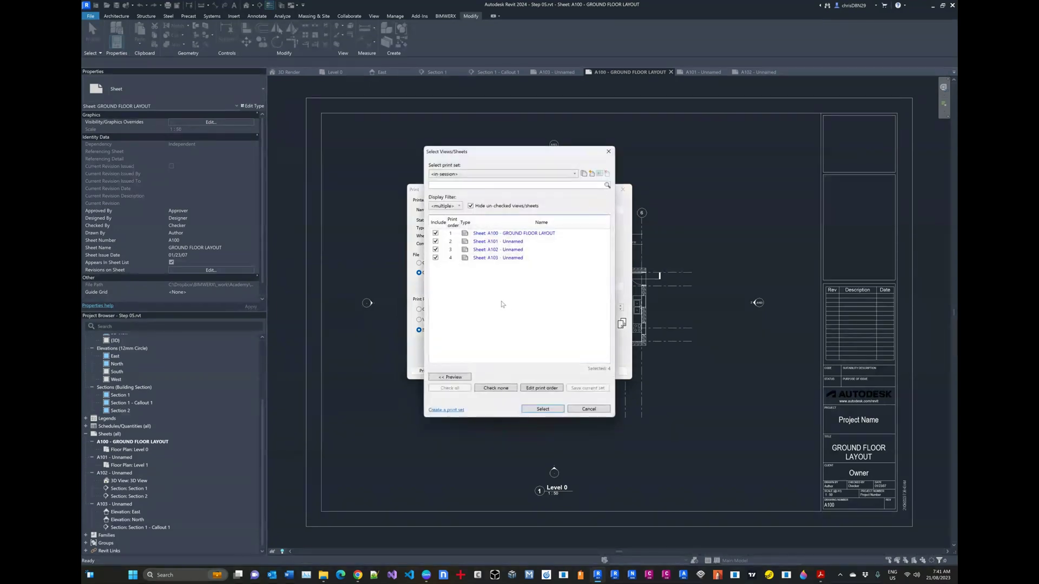
left_click(607, 152)
left_click(573, 373)
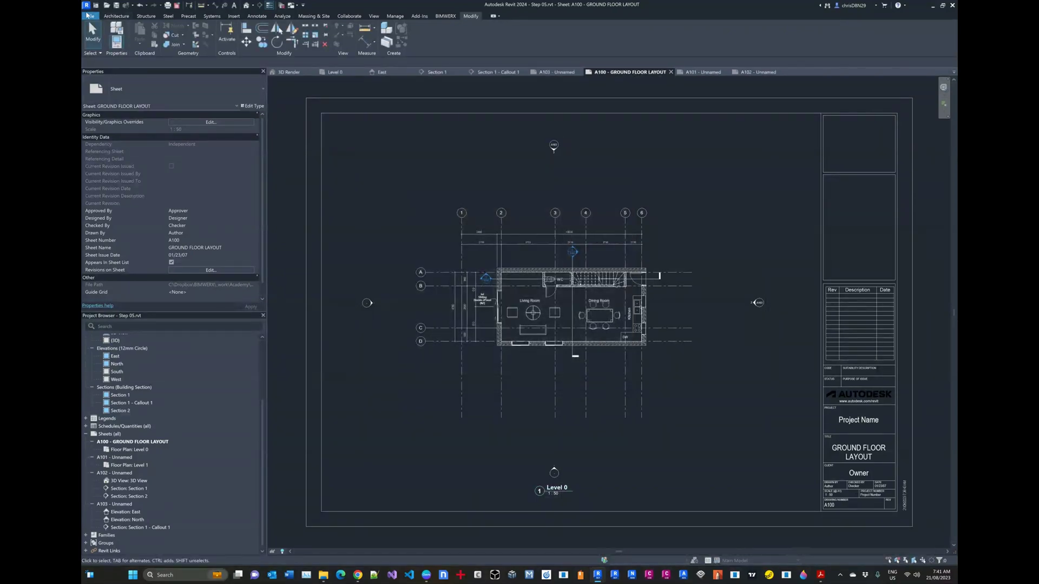
left_click(89, 15)
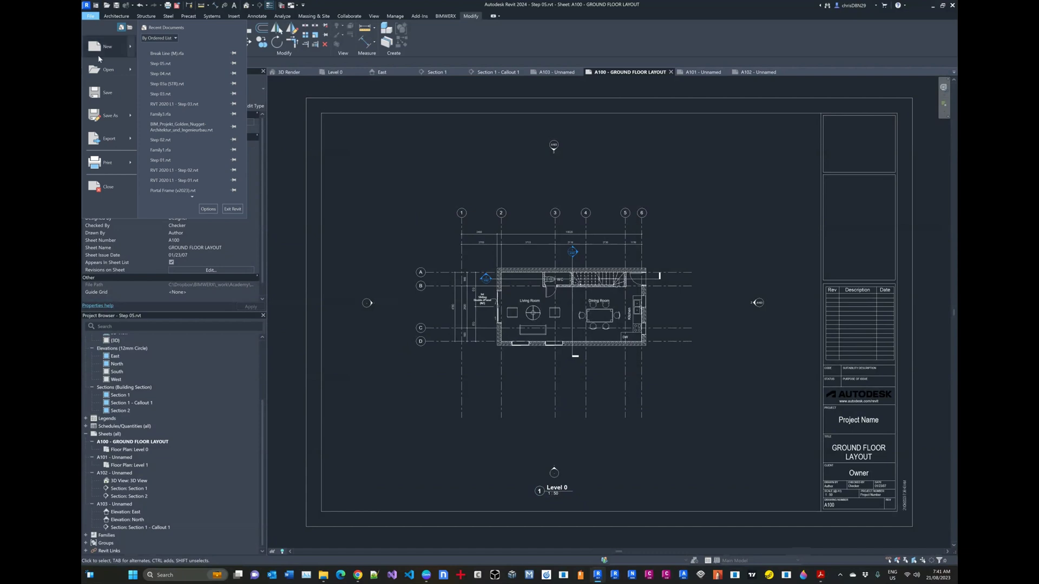
mouse_move(114, 163)
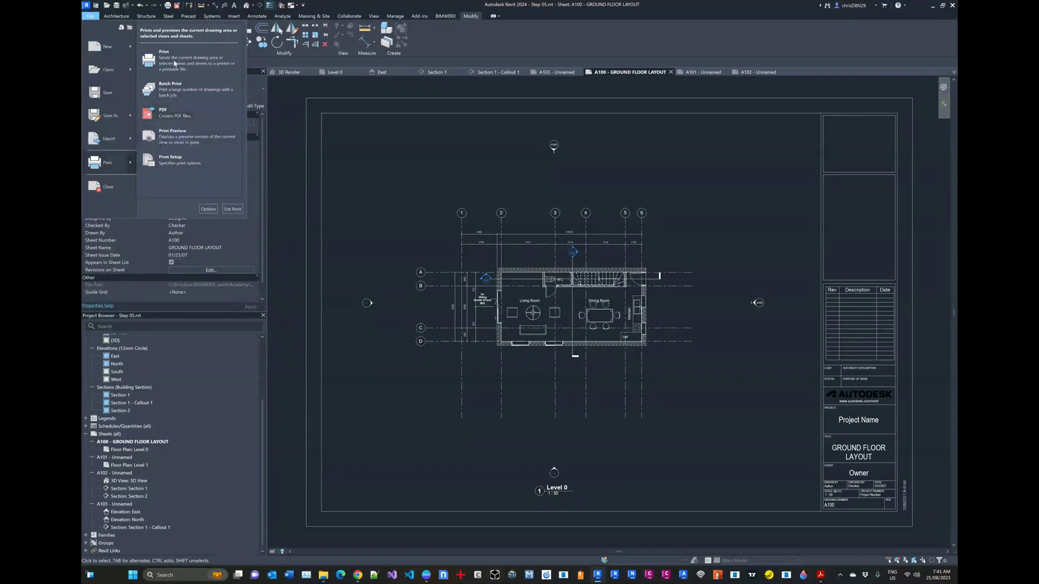
mouse_move(130, 139)
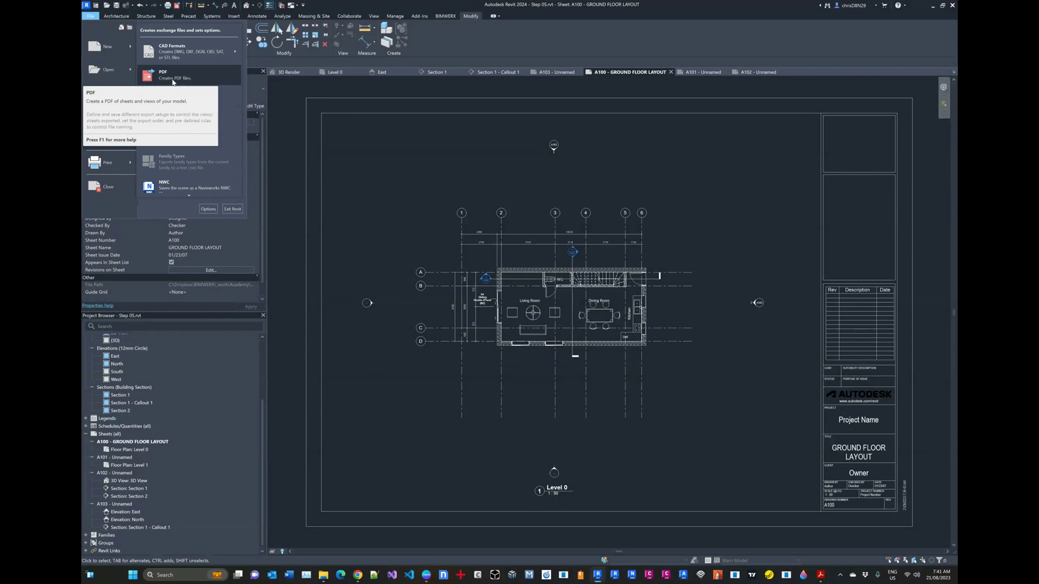
left_click(408, 184)
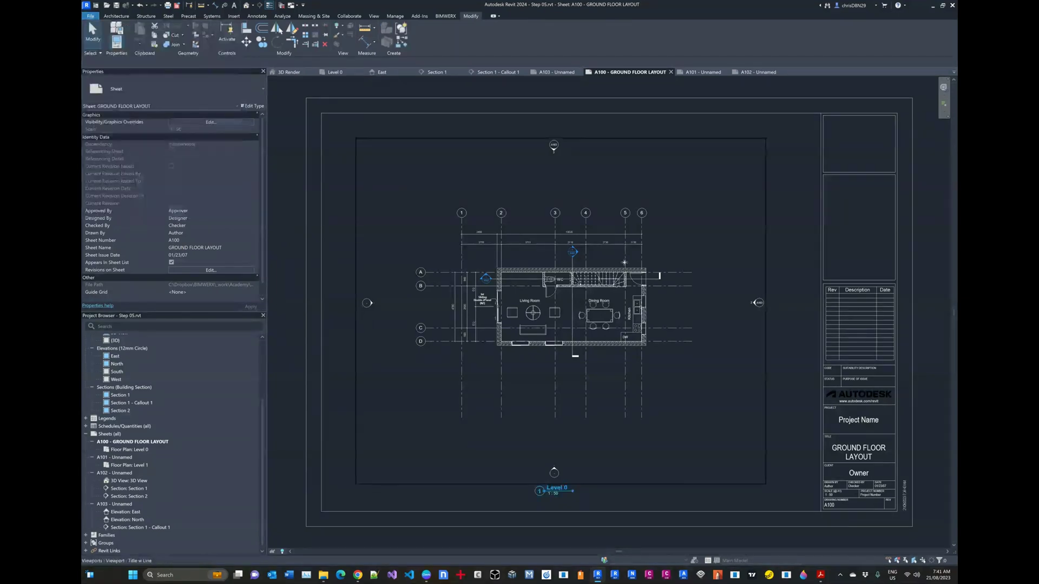
left_click(582, 260)
scroll(583, 260, "down", 2)
scroll(582, 260, "up", 3)
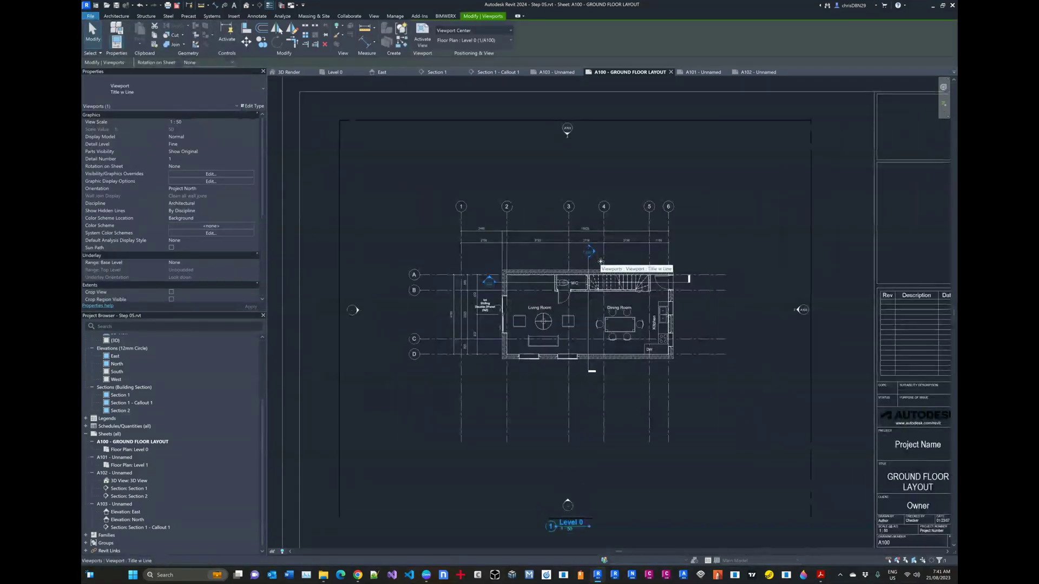
scroll(601, 261, "down", 1)
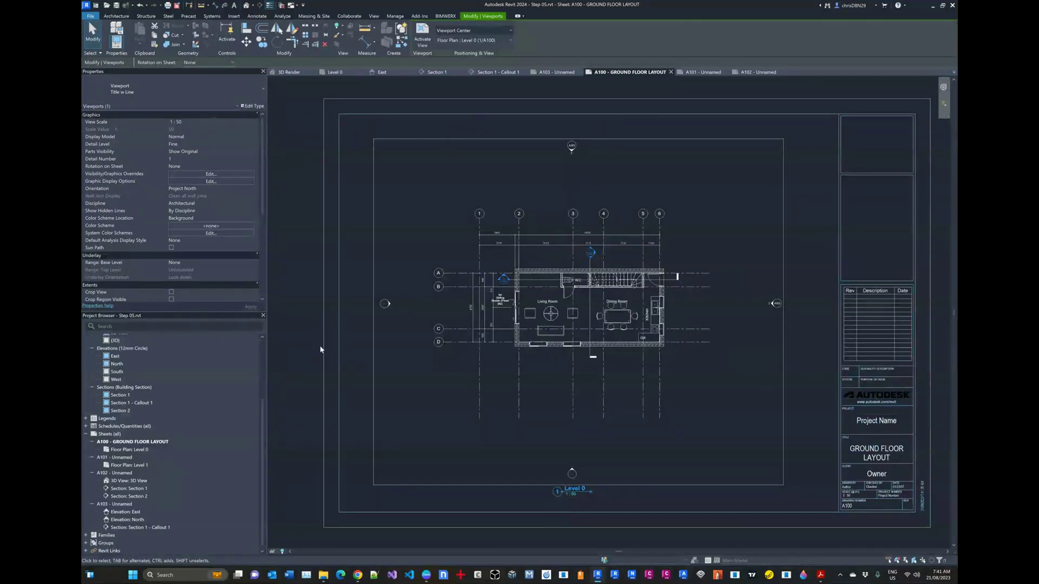
Step: Start a DWG export of sheet A100, open its export setup and examine how model categories map to layers and colour IDs
left_click(89, 17)
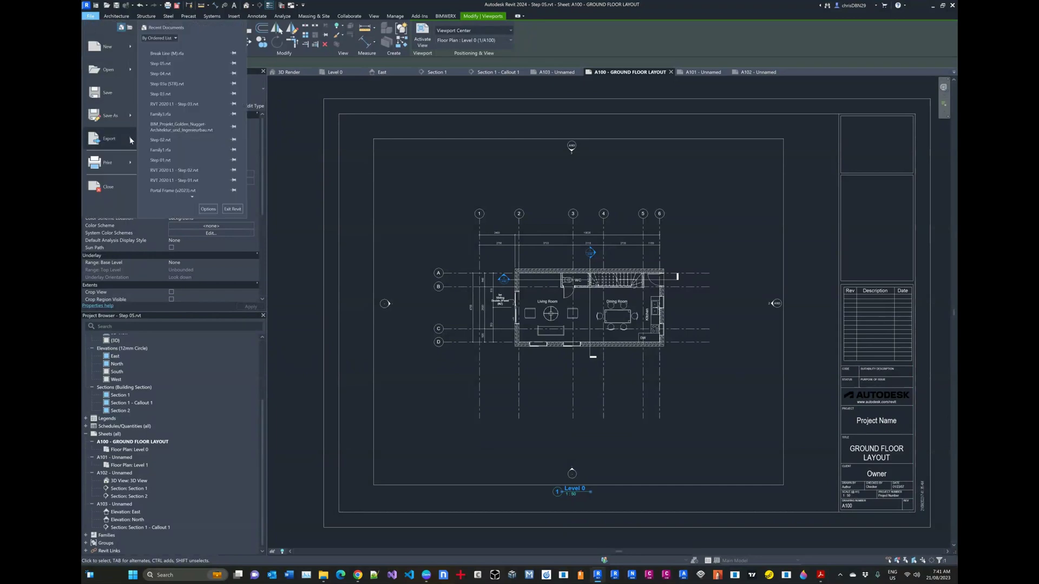
mouse_move(186, 49)
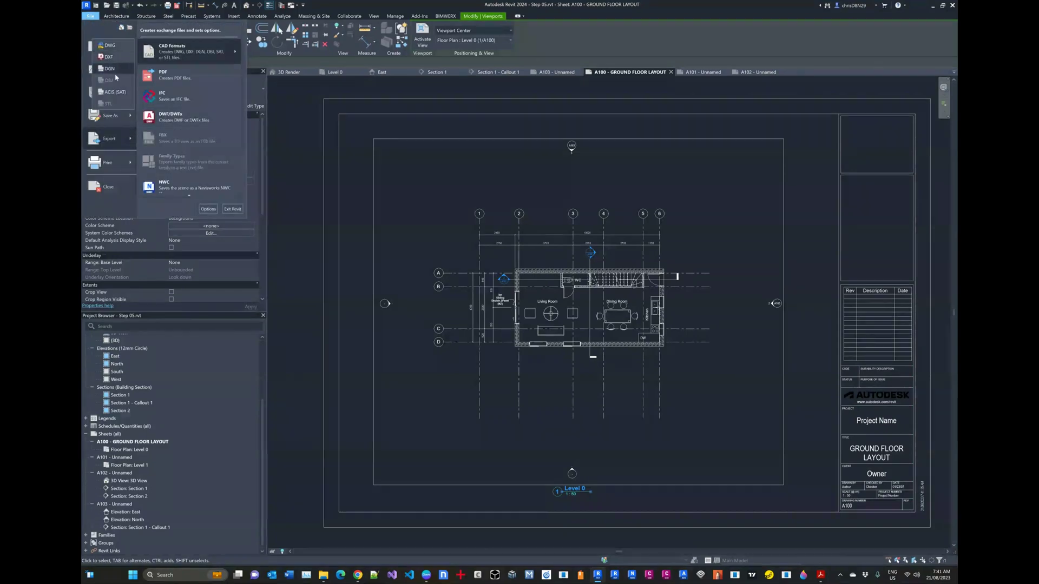
key("Escape")
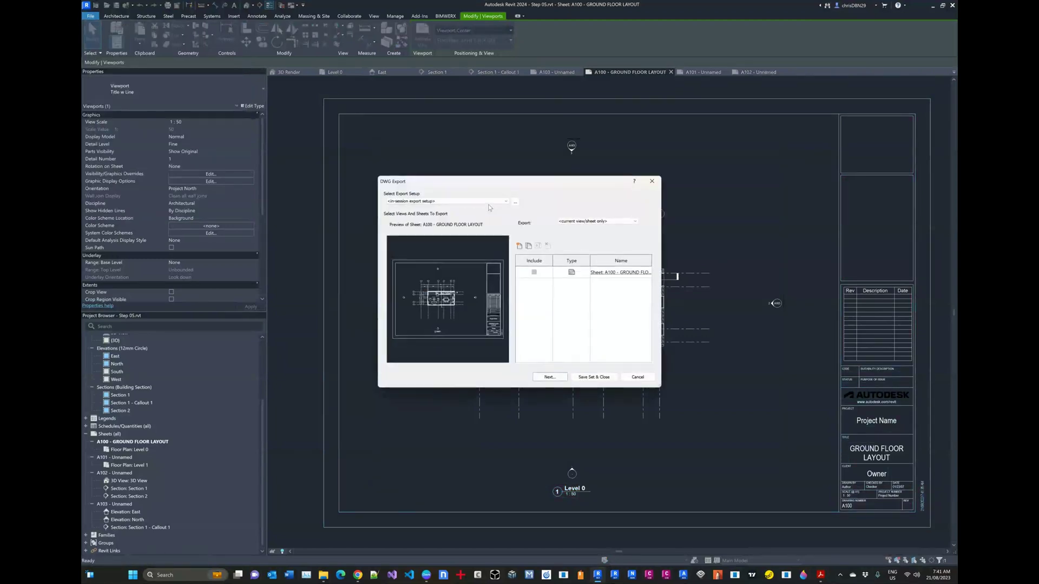
left_click(513, 201)
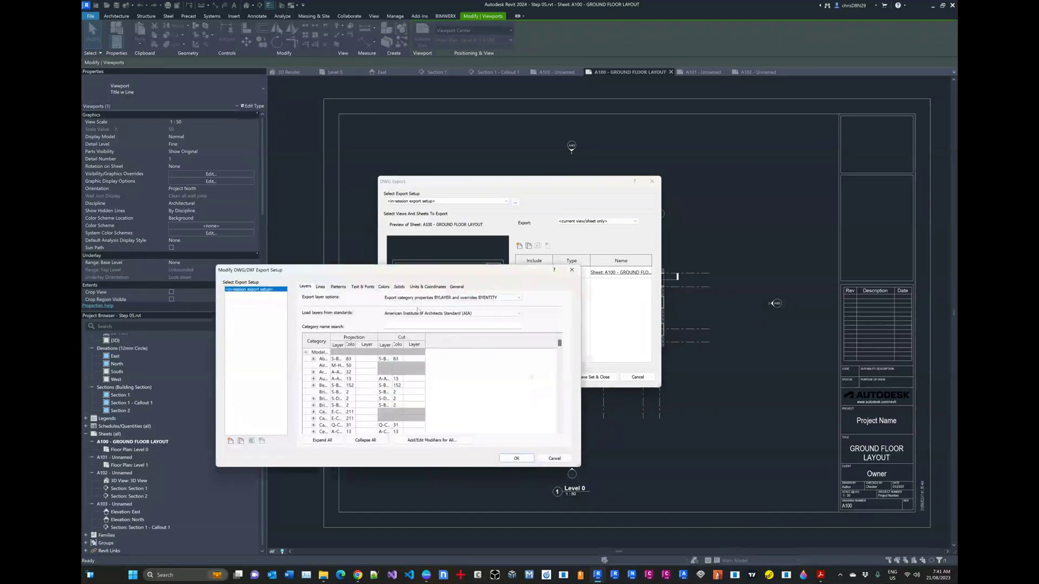
left_click_drag(580, 465, 762, 527)
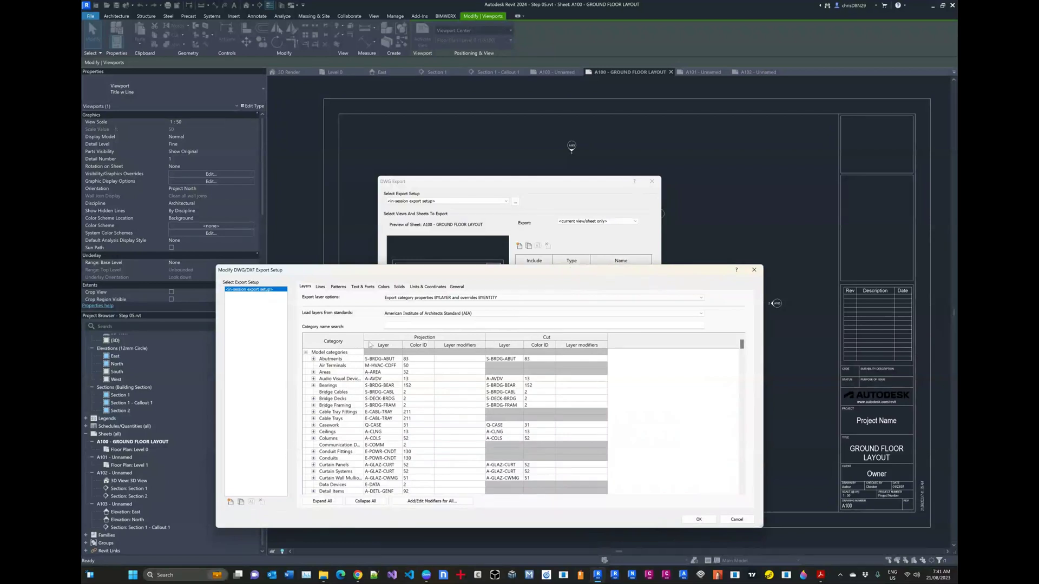
left_click_drag(363, 341, 392, 339)
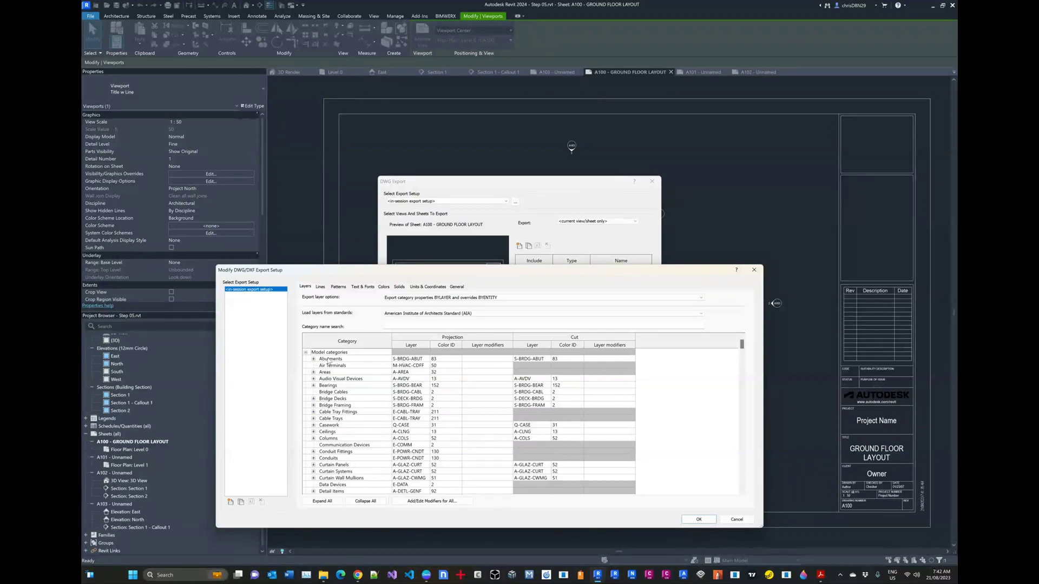
scroll(331, 373, "down", 6)
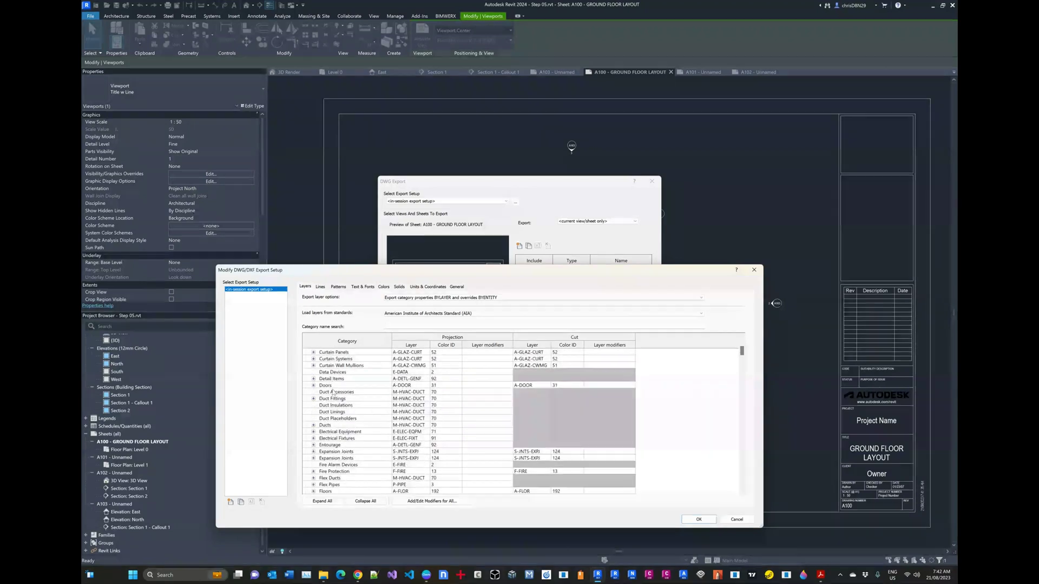
scroll(333, 392, "up", 6)
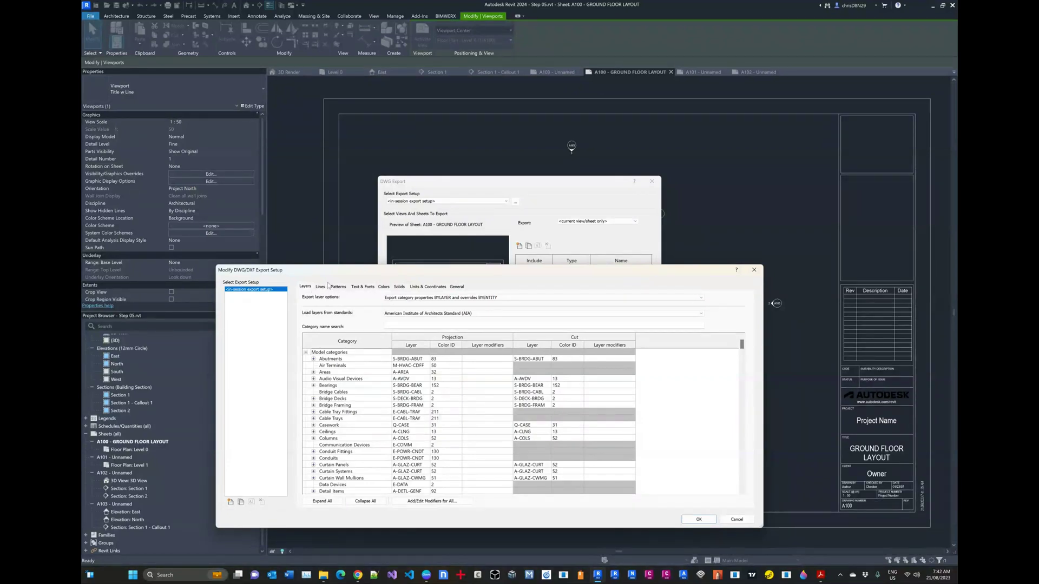
Step: Examine the DWG setup's lines, patterns, text, colours, solids, units and general options, and cancel both the setup and the export
left_click(323, 288)
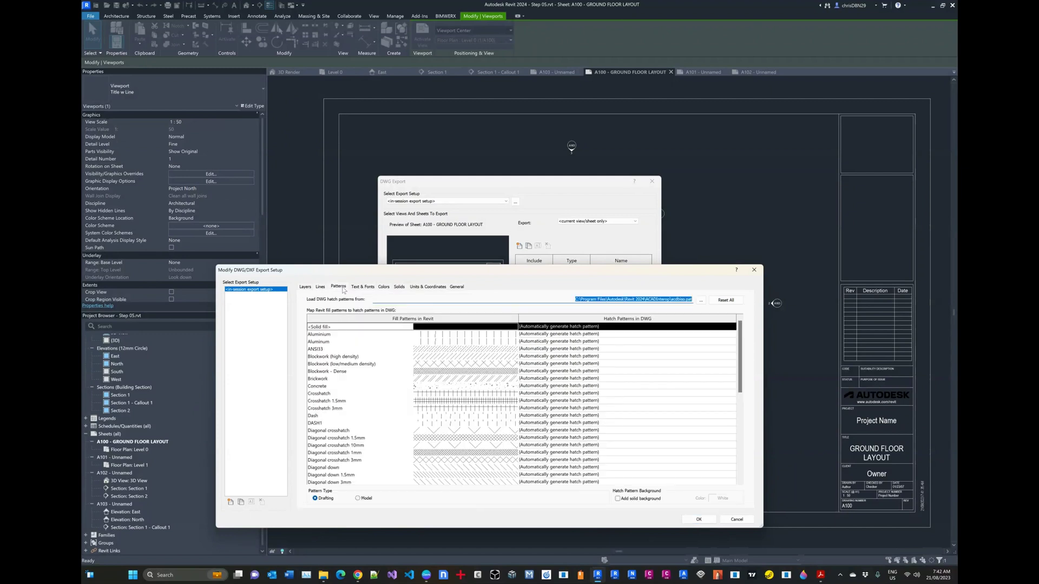
left_click(363, 288)
left_click(383, 287)
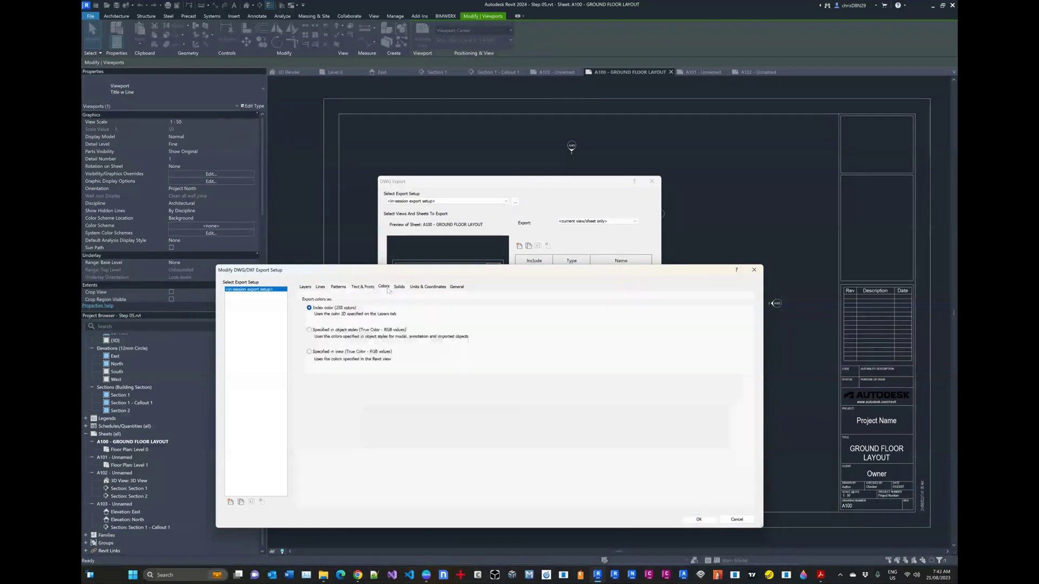
left_click(399, 287)
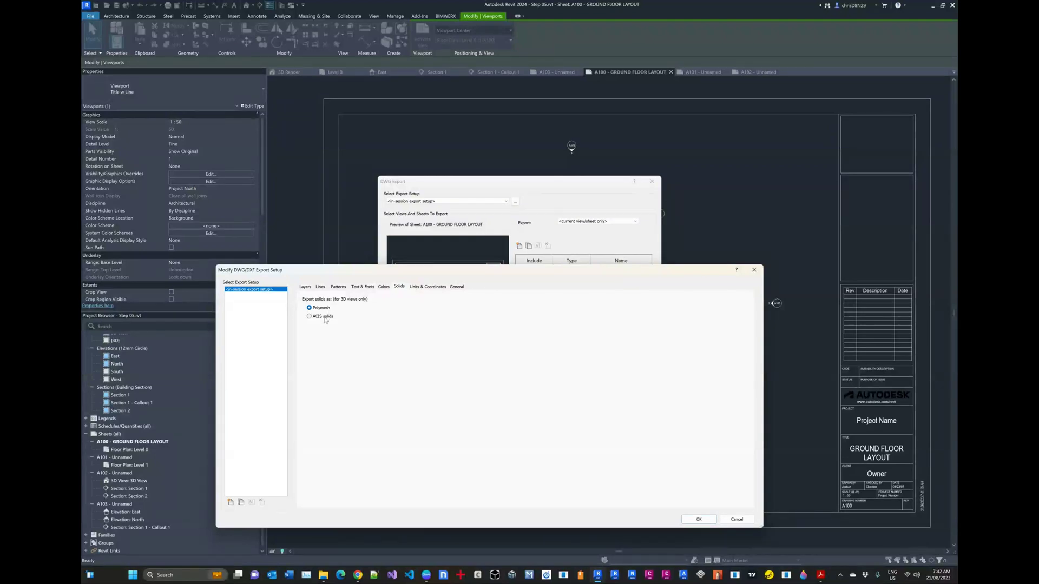
left_click(425, 287)
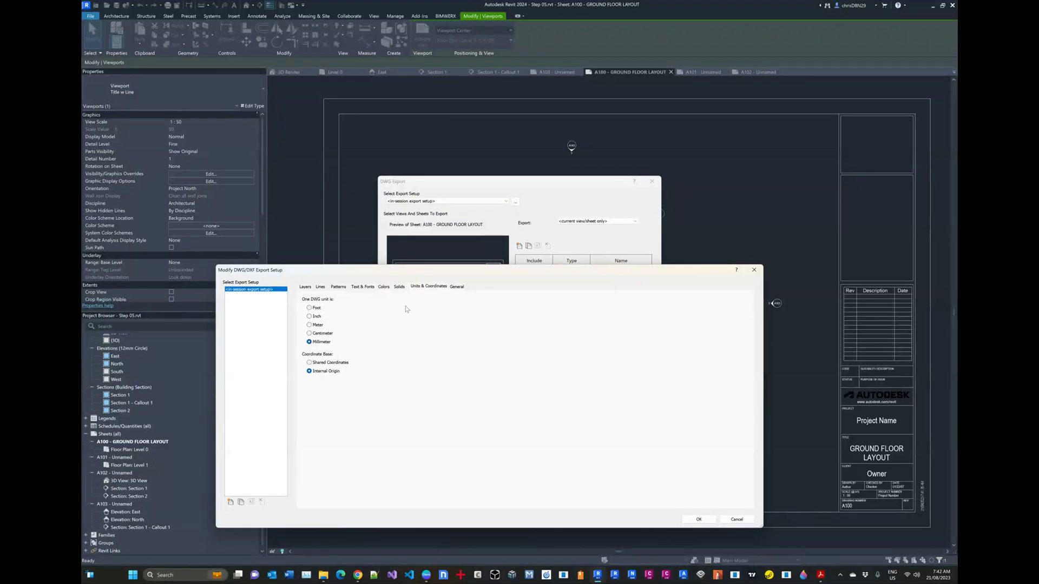
left_click(457, 287)
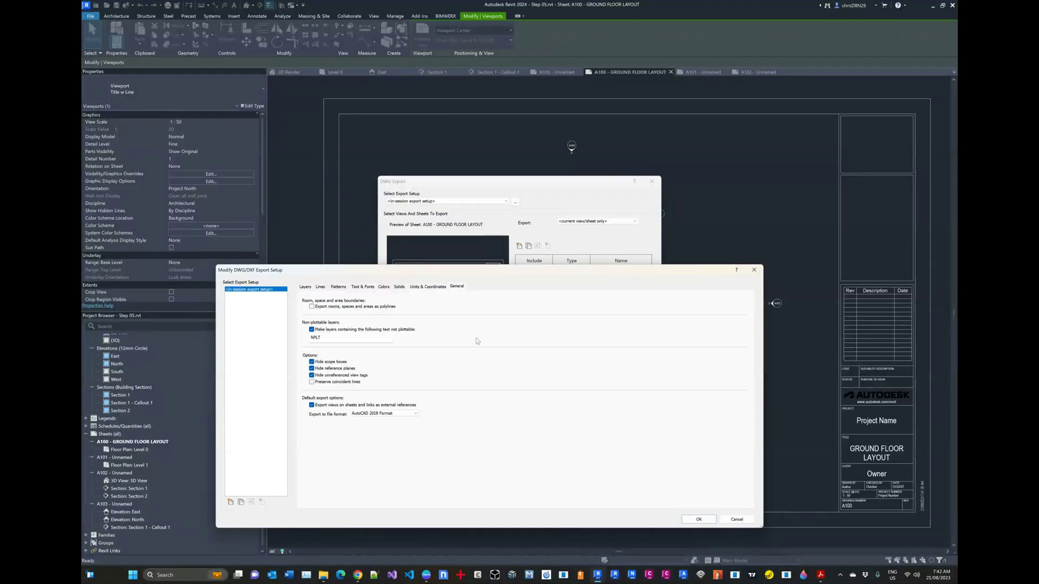
left_click(754, 269)
left_click(637, 377)
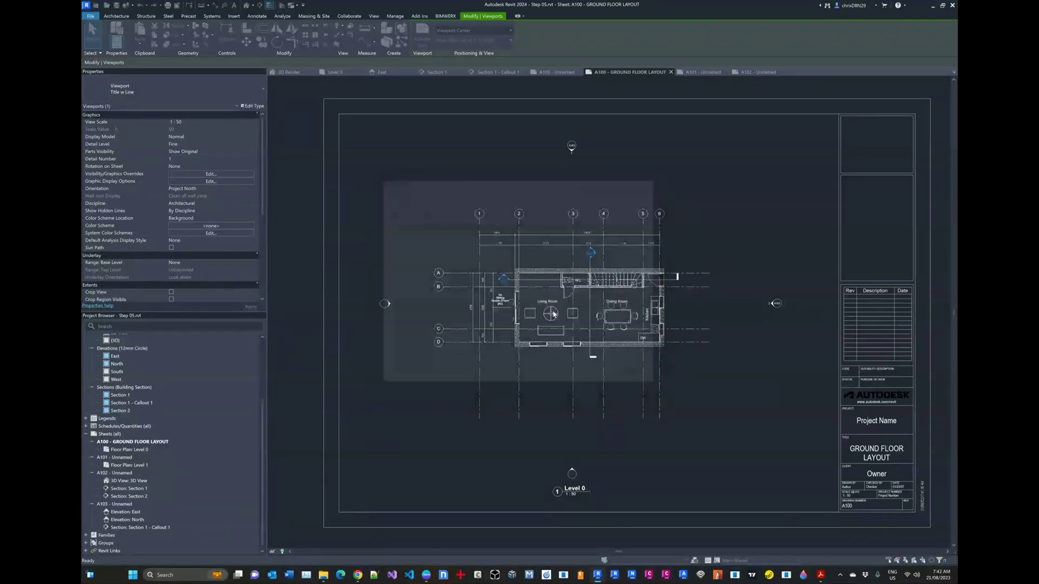
key("Escape")
Step: Open the 3D Render view and orbit the house model to a lower viewing angle
left_click(90, 16)
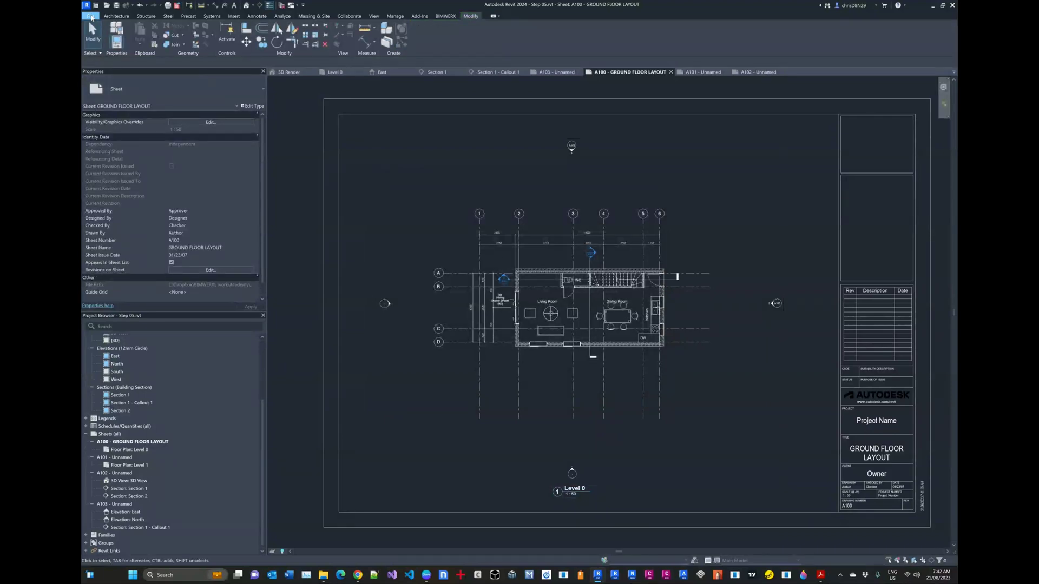
left_click(391, 238)
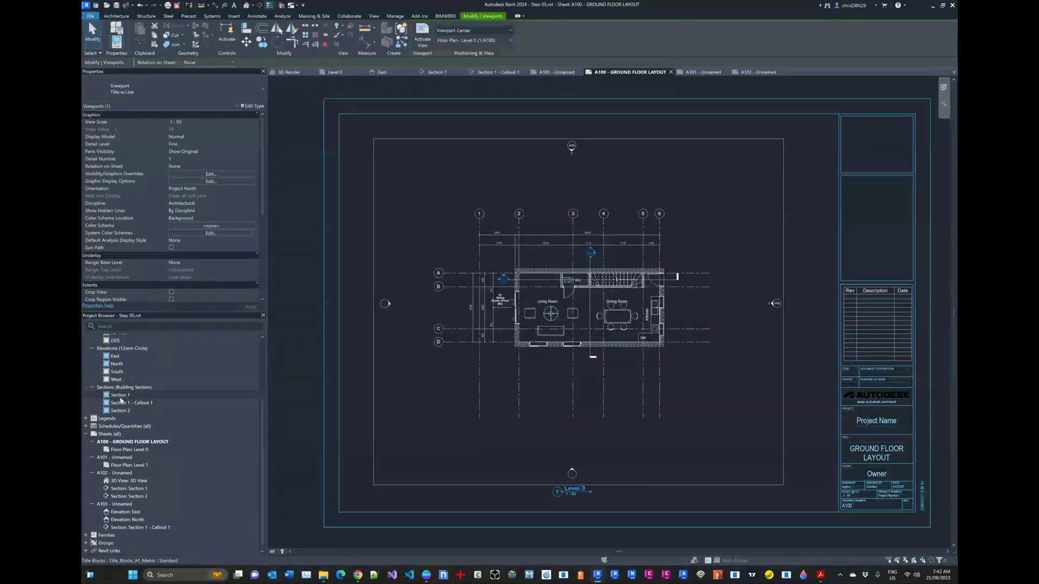
scroll(200, 393, "up", 4)
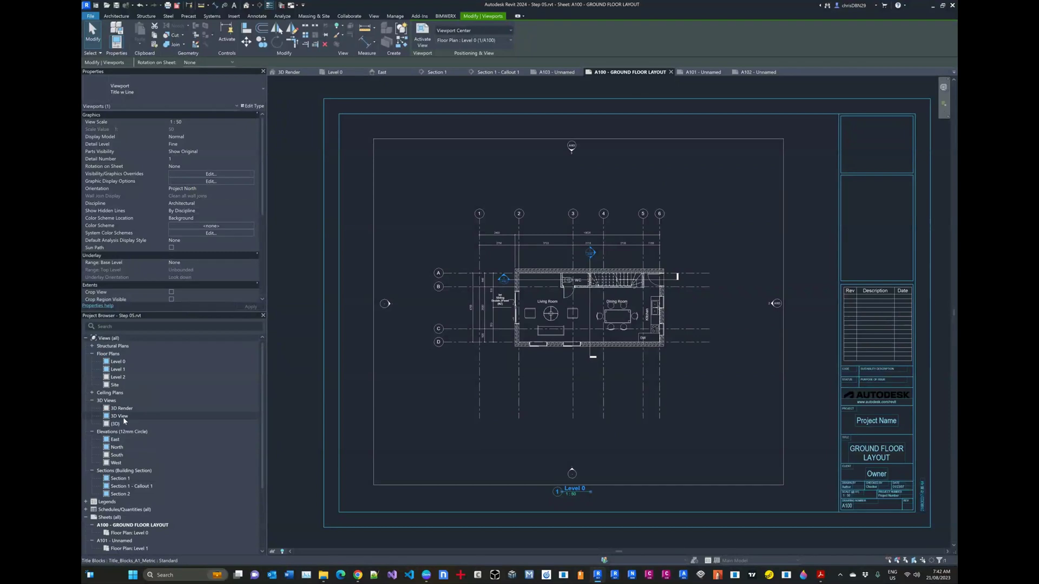
double_click(123, 410)
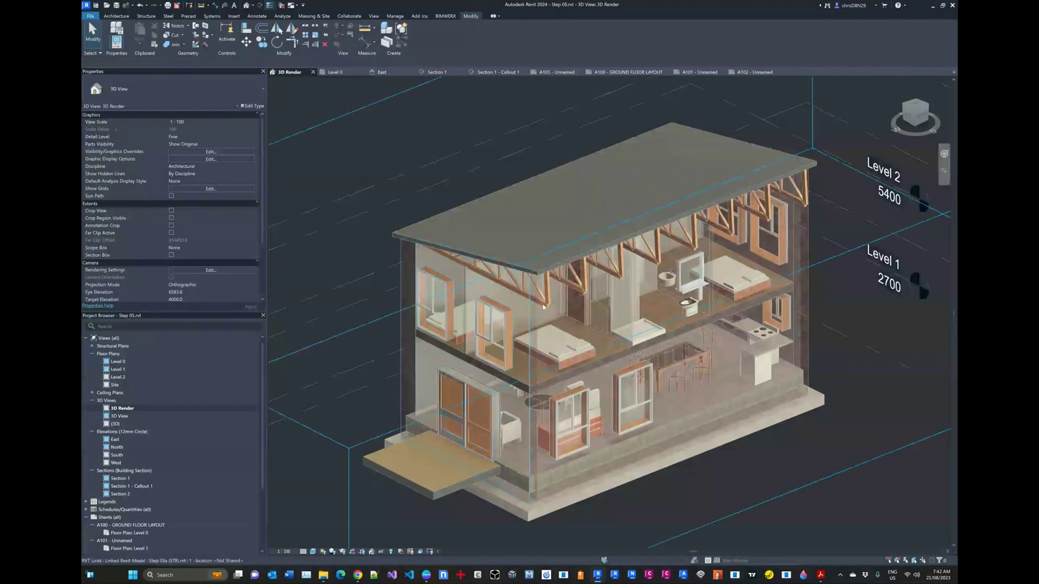
middle_click_drag(542, 313, 547, 272, "shift")
scroll(541, 260, "down", 2)
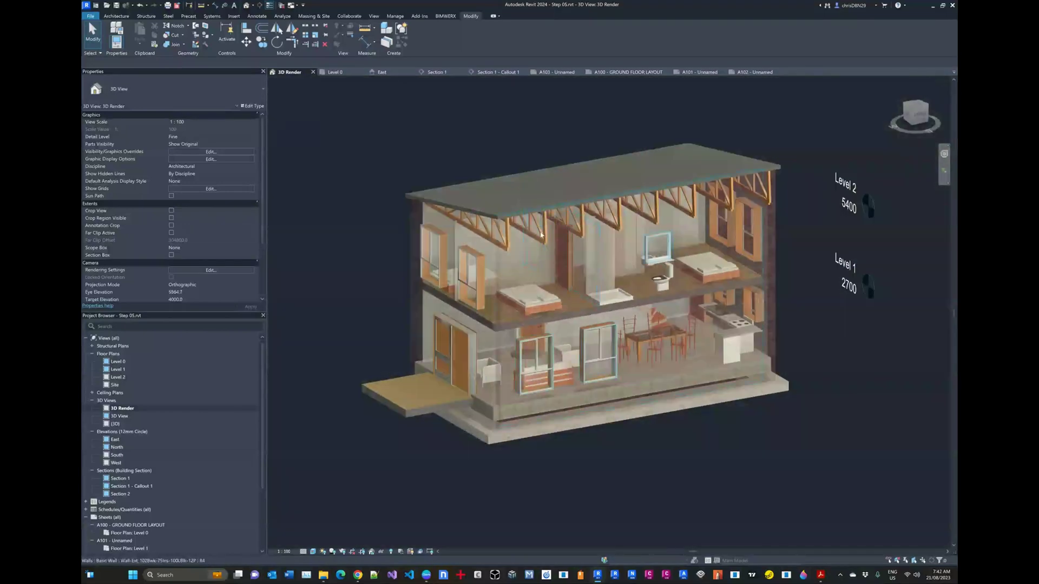
scroll(514, 190, "up", 5)
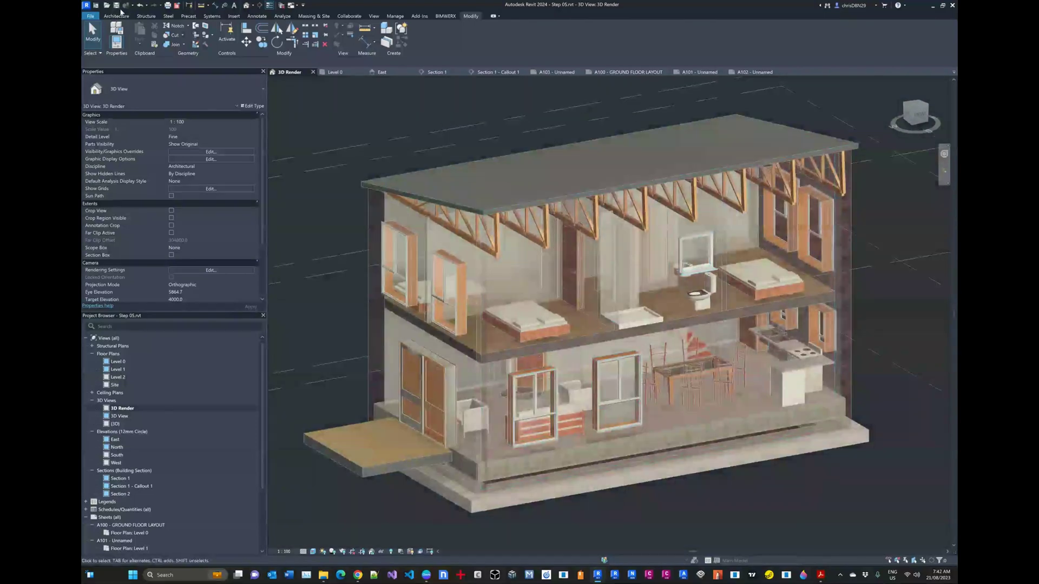
Step: Look through the export formats, review the image export settings for the 3D Render view, and cancel without exporting
left_click(93, 17)
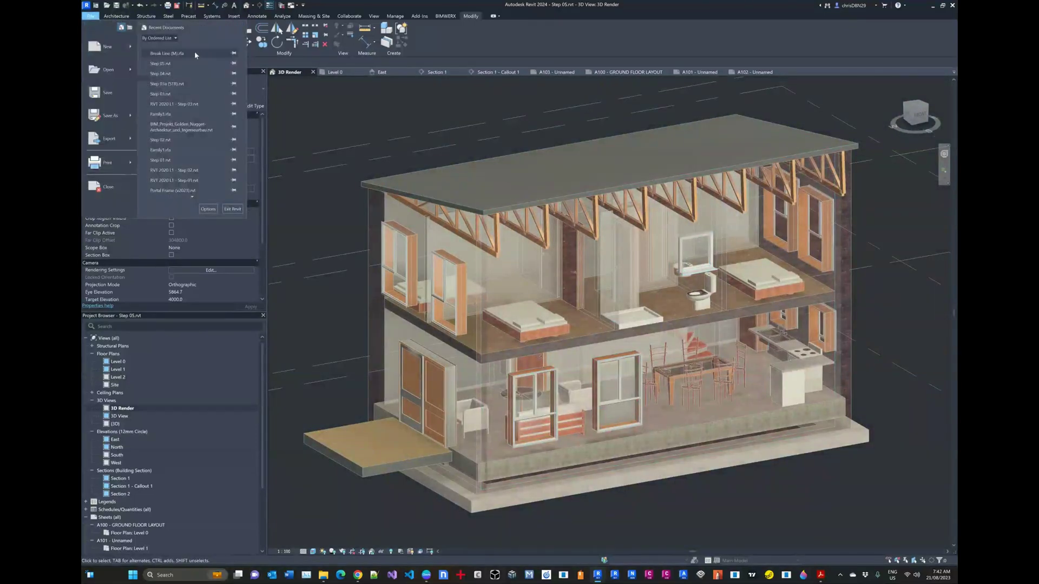
mouse_move(117, 136)
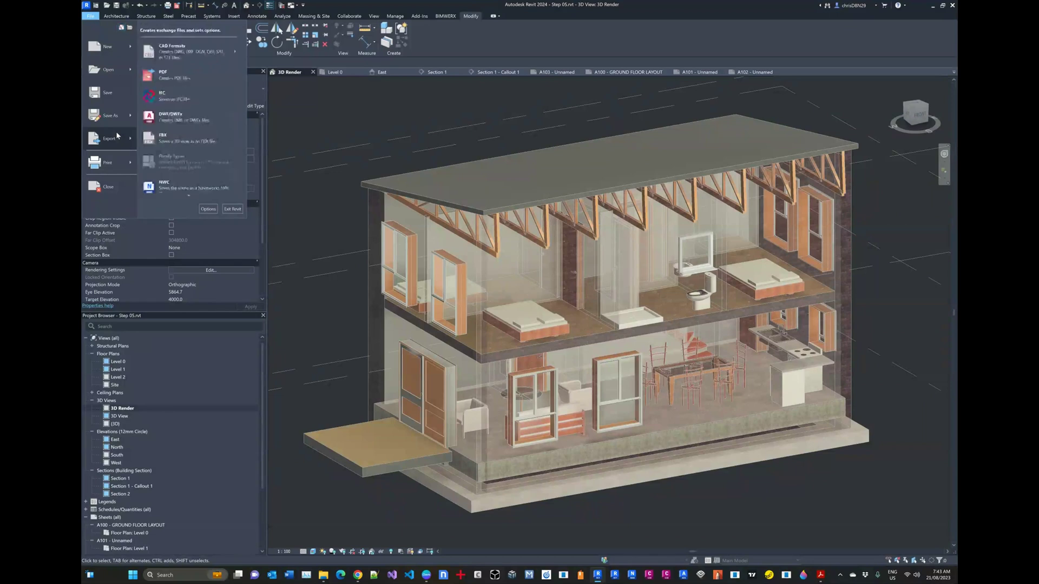
scroll(191, 194, "down", 4)
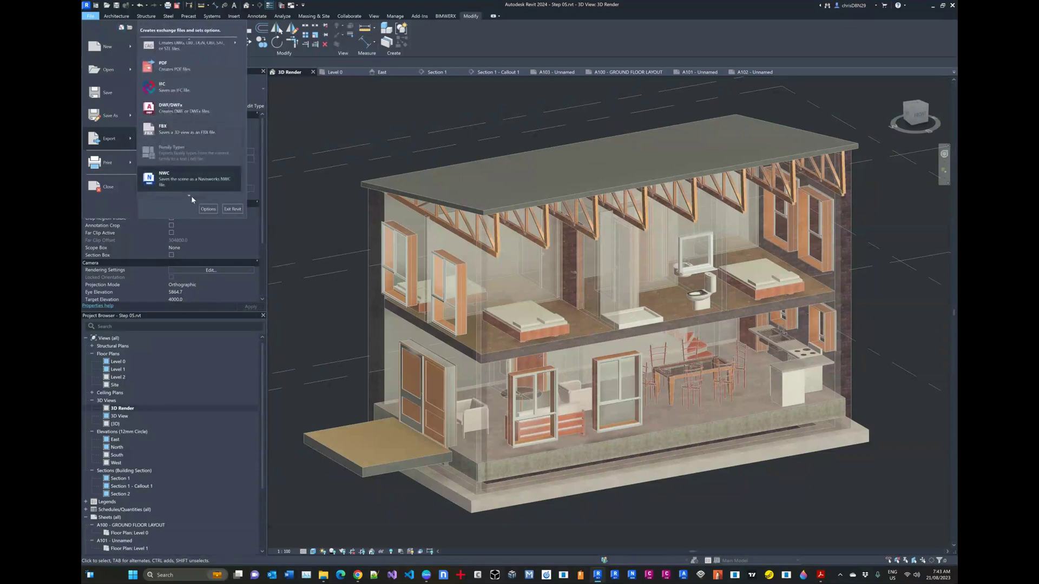
scroll(190, 194, "down", 1)
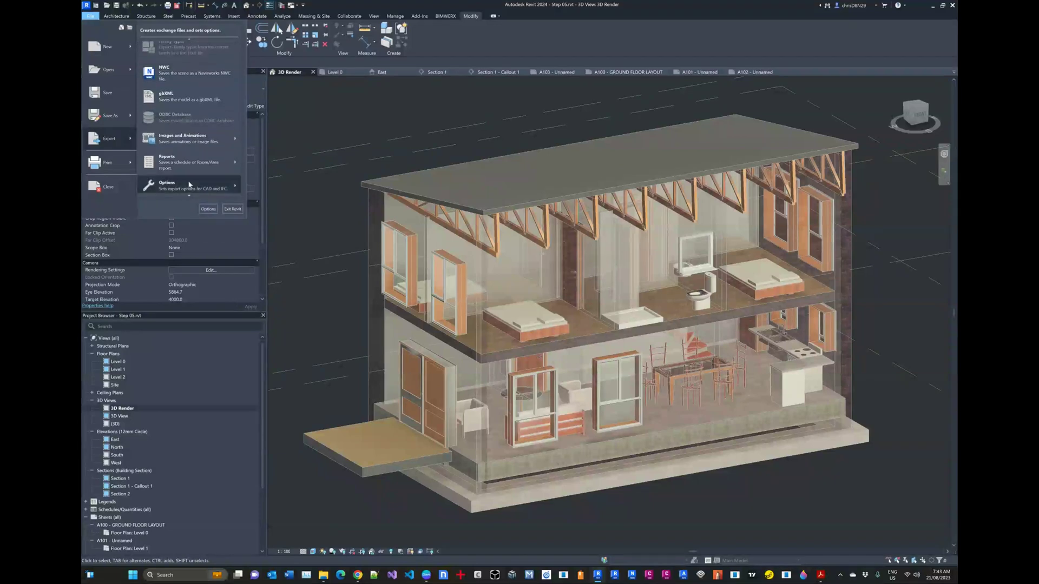
mouse_move(189, 144)
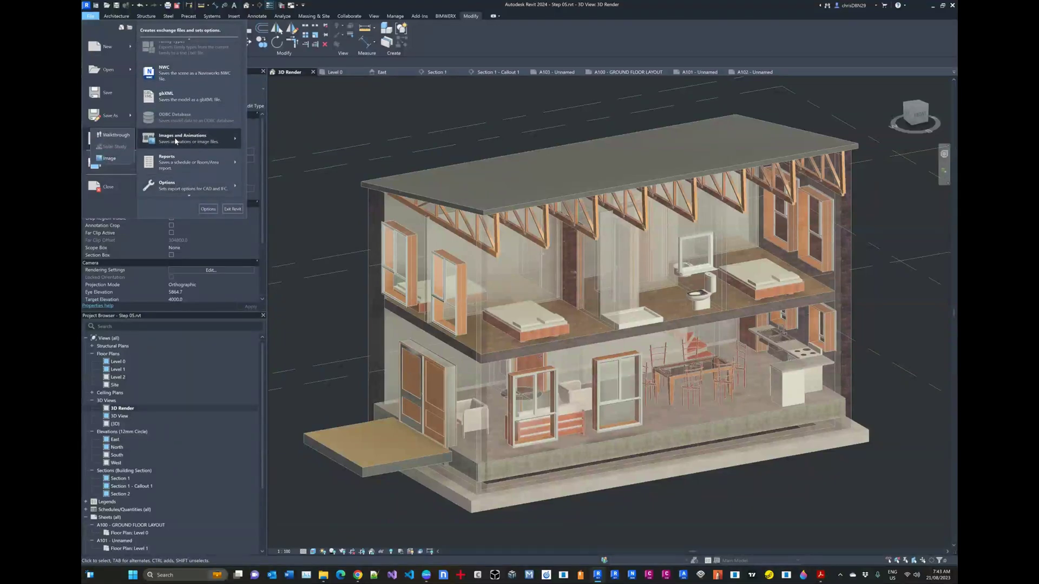
left_click(114, 159)
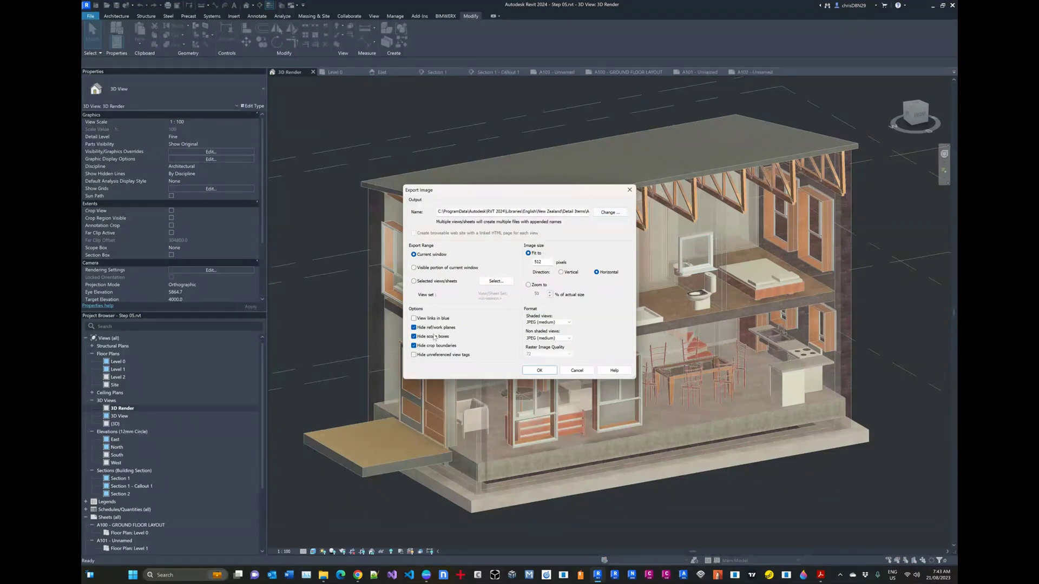
left_click(577, 371)
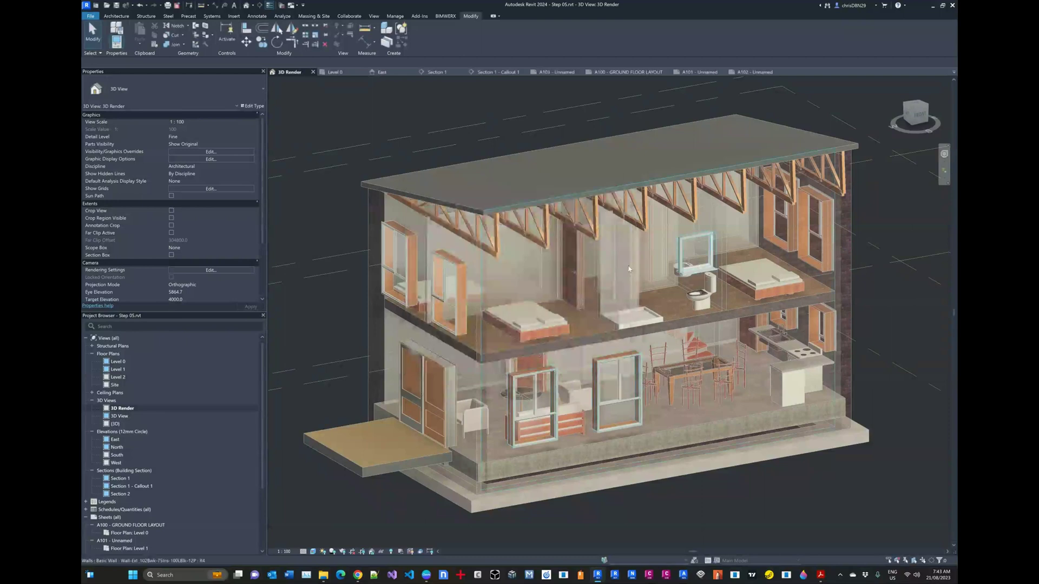
Step: Check the option for saving the project as a cloud model and close it without saving
scroll(606, 265, "down", 4)
scroll(606, 265, "up", 3)
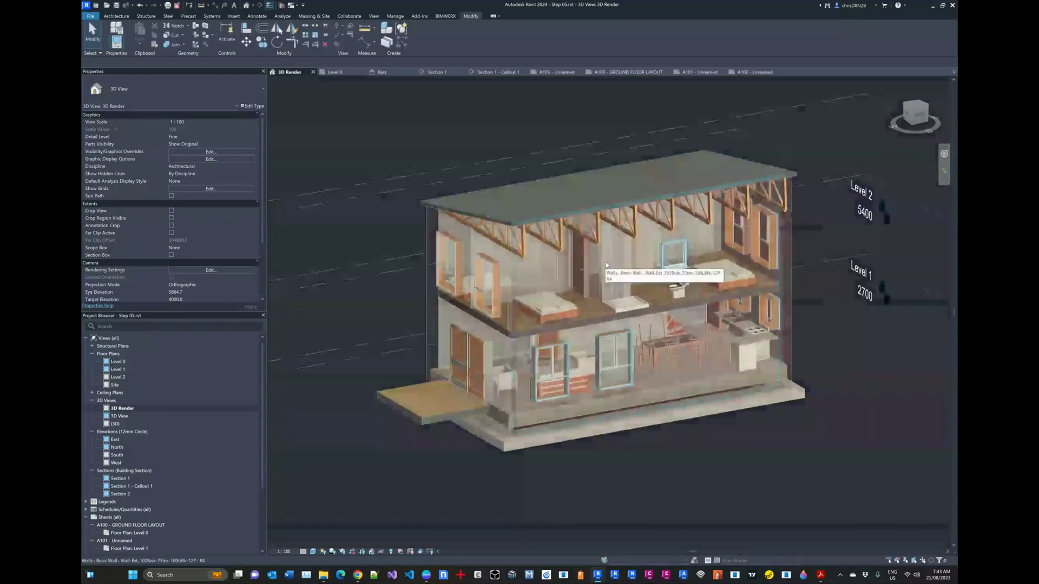
middle_click_drag(656, 257, 638, 274)
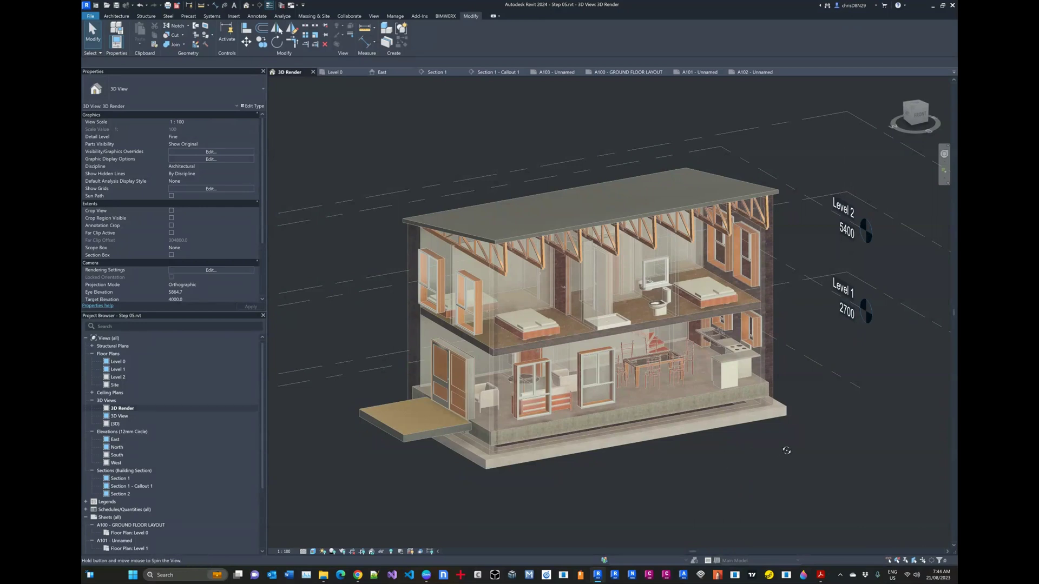
mouse_move(783, 449)
middle_mouse_down("shift")
mouse_move(839, 436)
mouse_move(766, 448)
middle_mouse_up("shift")
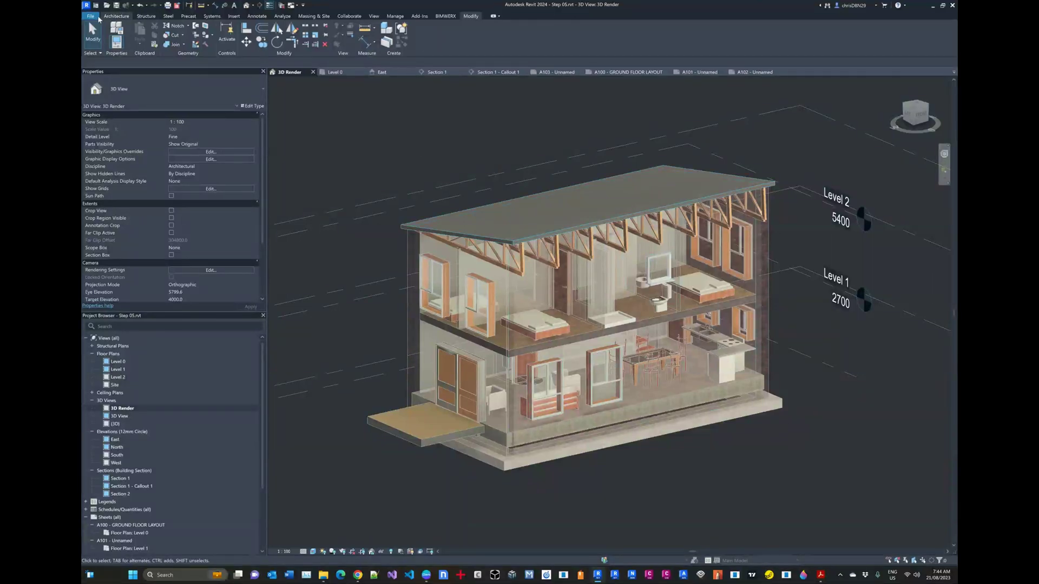
left_click(97, 19)
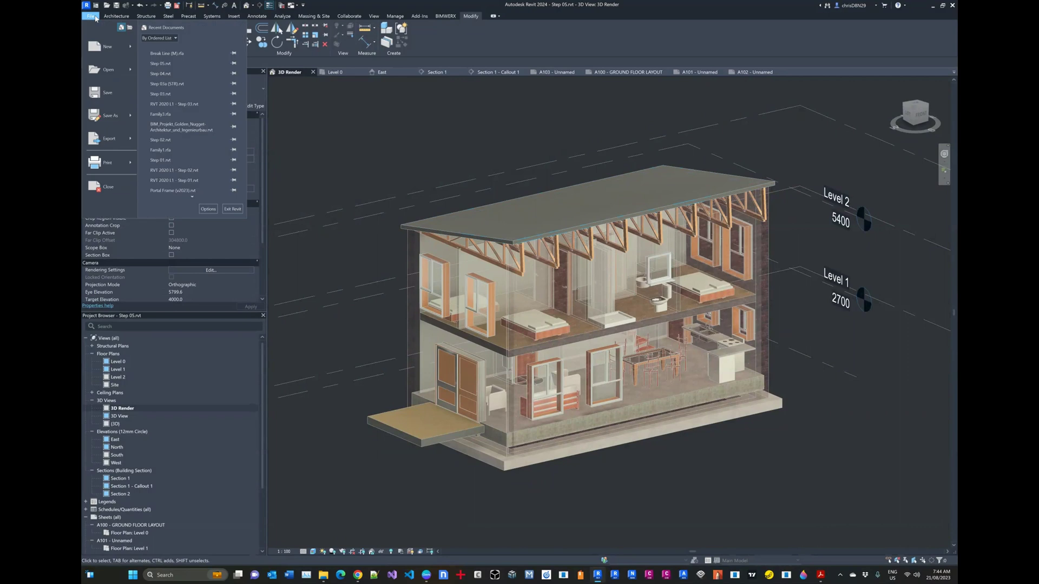
mouse_move(118, 116)
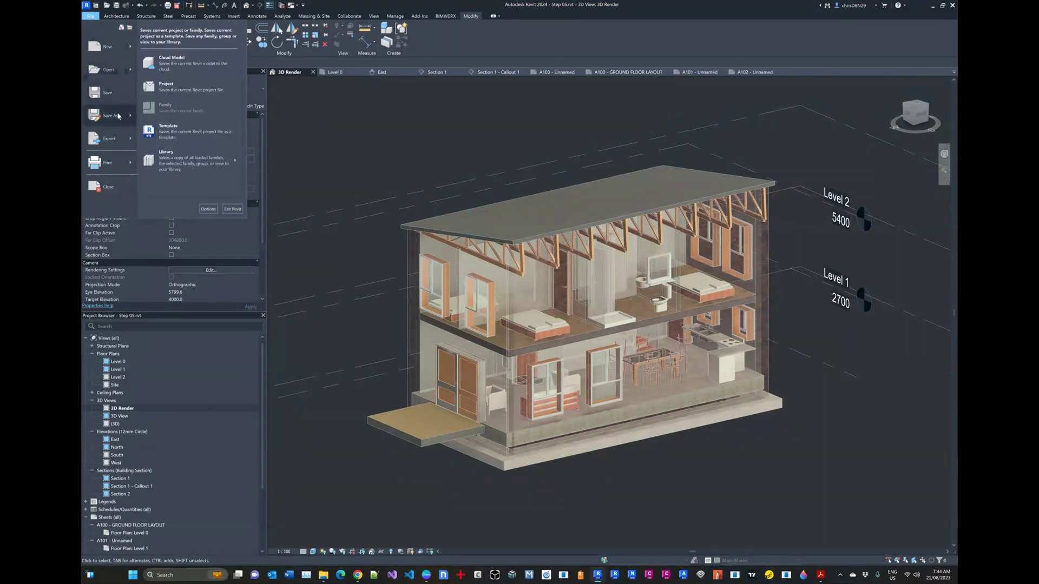
left_click(201, 71)
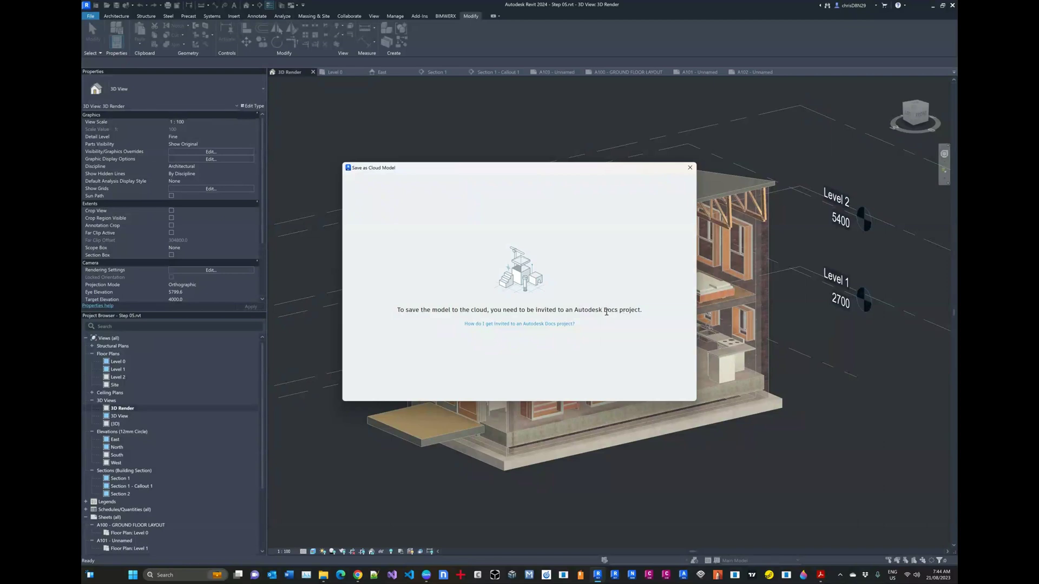
left_click(689, 167)
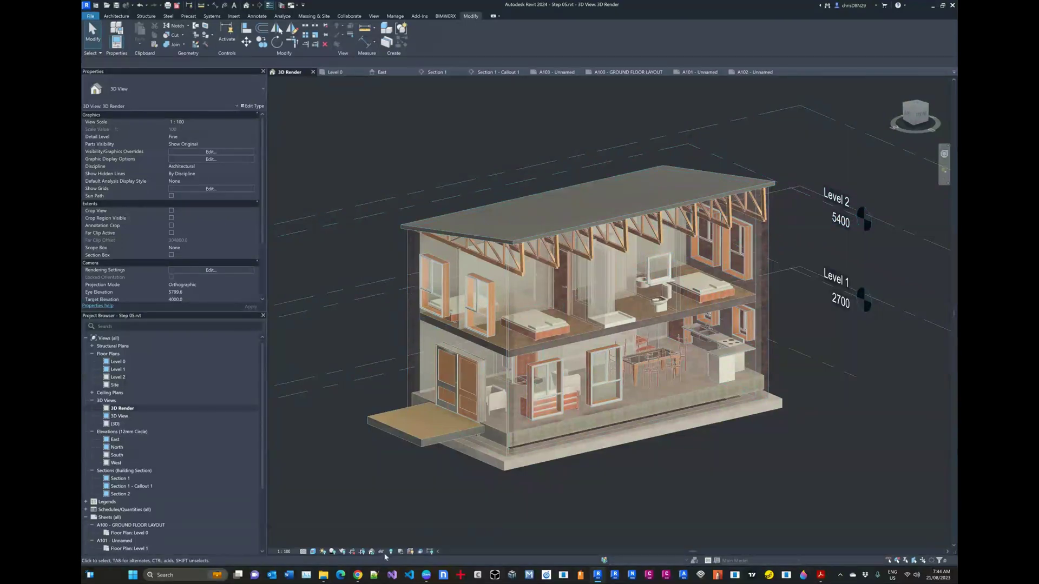
Step: Switch to the browser window showing the Step 05.rvt 3D model in Autodesk Viewer
mouse_move(357, 575)
left_click(371, 526)
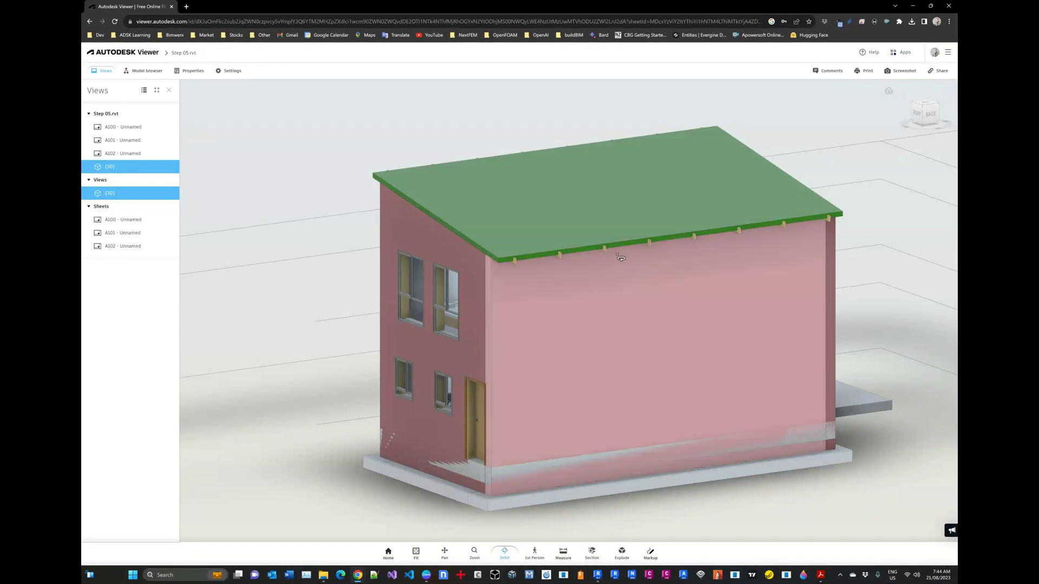
key("alt+Tab")
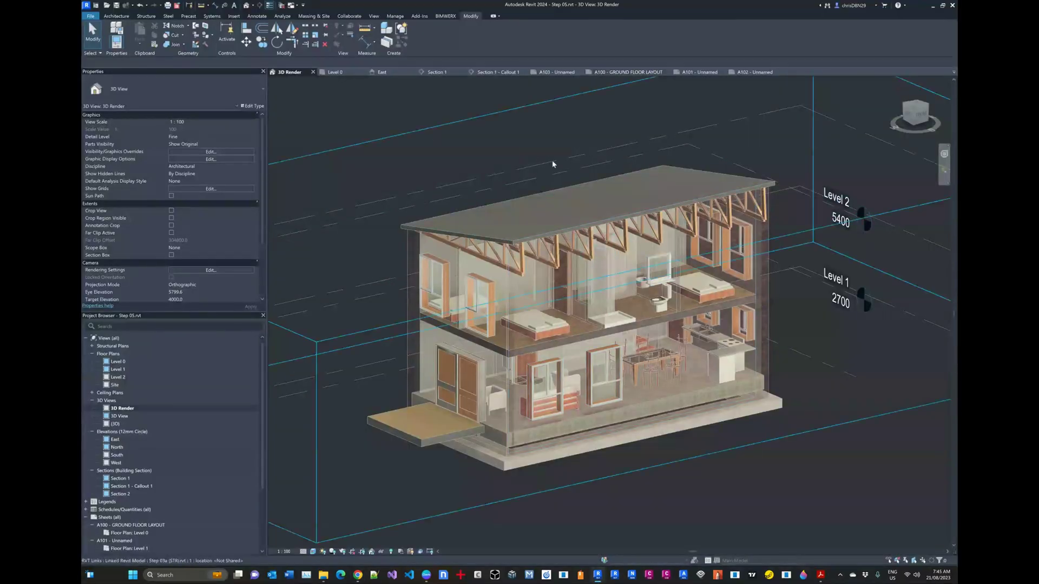
key("alt+Tab")
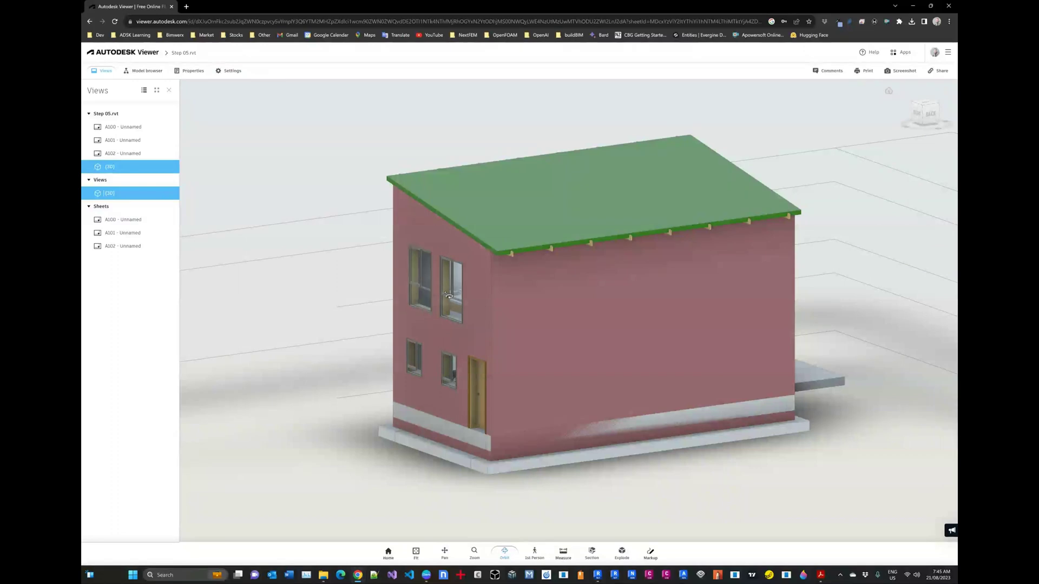
Step: Hide the long front exterior wall of the house to expose the rooms on both floors
left_click_drag(448, 295, 578, 290)
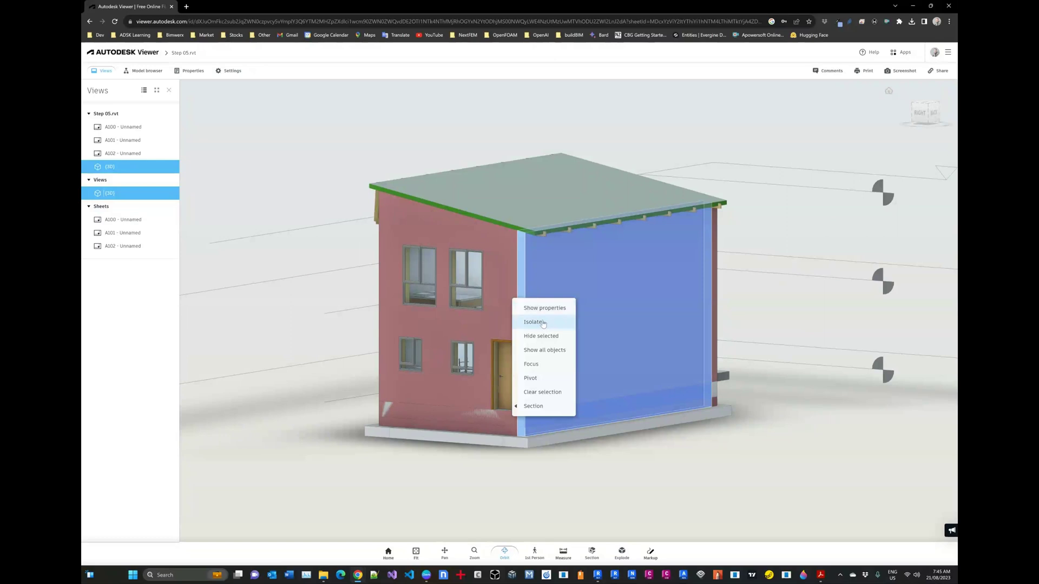
left_click_drag(765, 346, 649, 320)
right_click(636, 316)
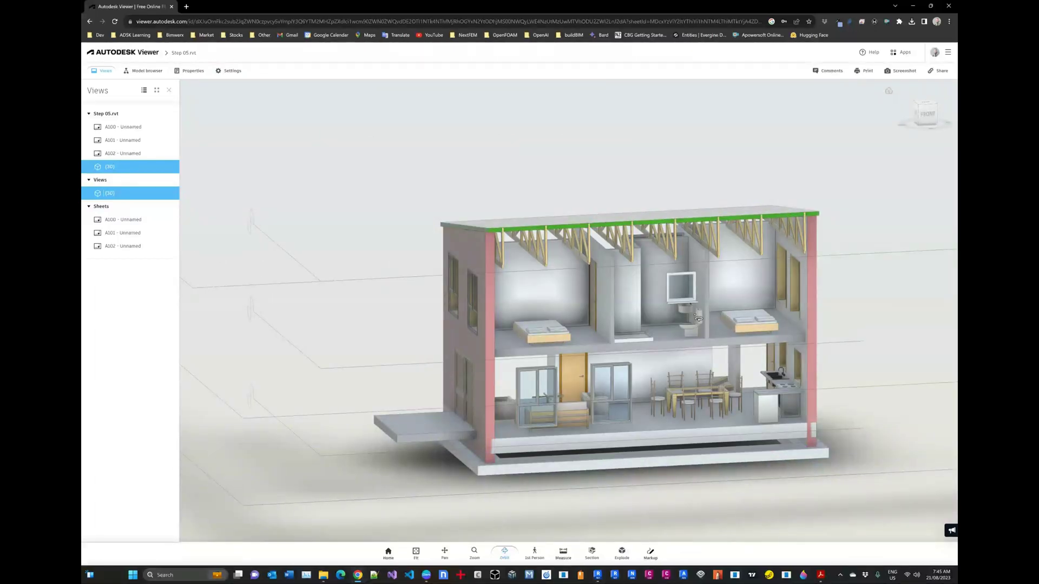
Step: Examine the rooms, furniture and roof trusses through the open front of the house
scroll(593, 342, "up", 5)
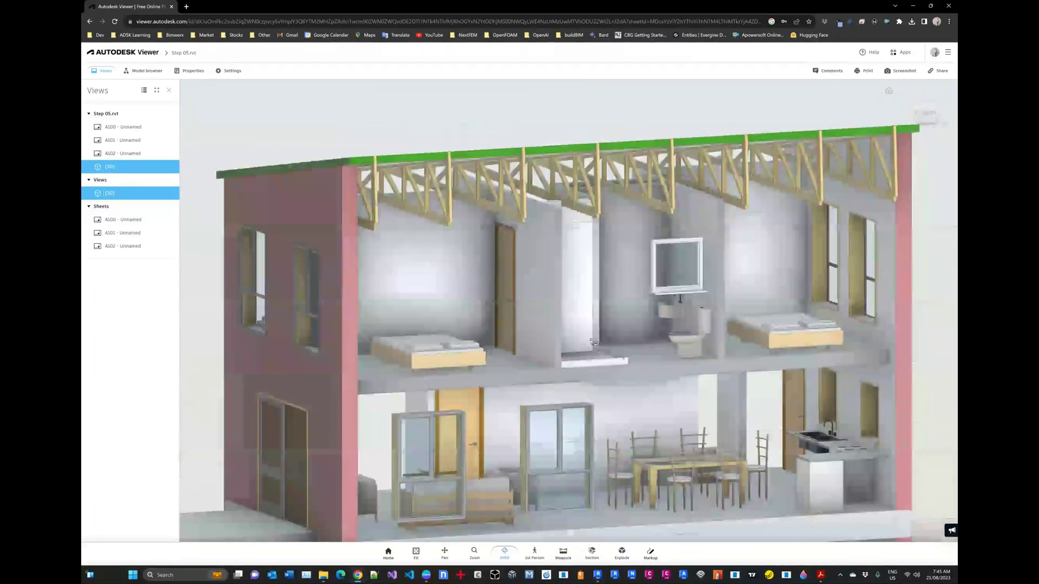
scroll(593, 342, "down", 5)
left_click_drag(593, 342, 630, 323)
scroll(574, 282, "up", 5)
scroll(573, 282, "down", 3)
scroll(630, 322, "up", 4)
scroll(630, 322, "down", 4)
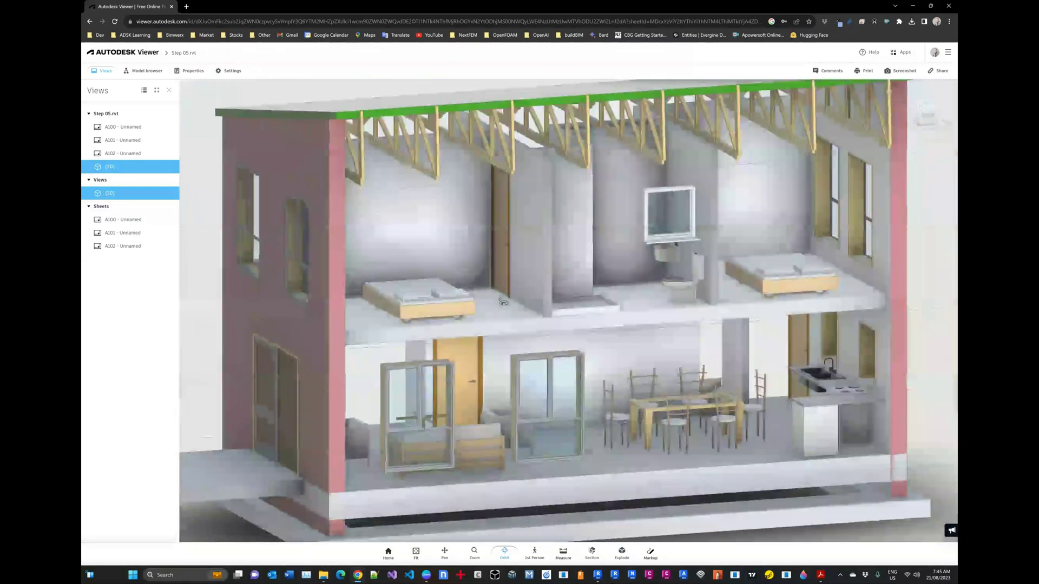
scroll(611, 285, "up", 4)
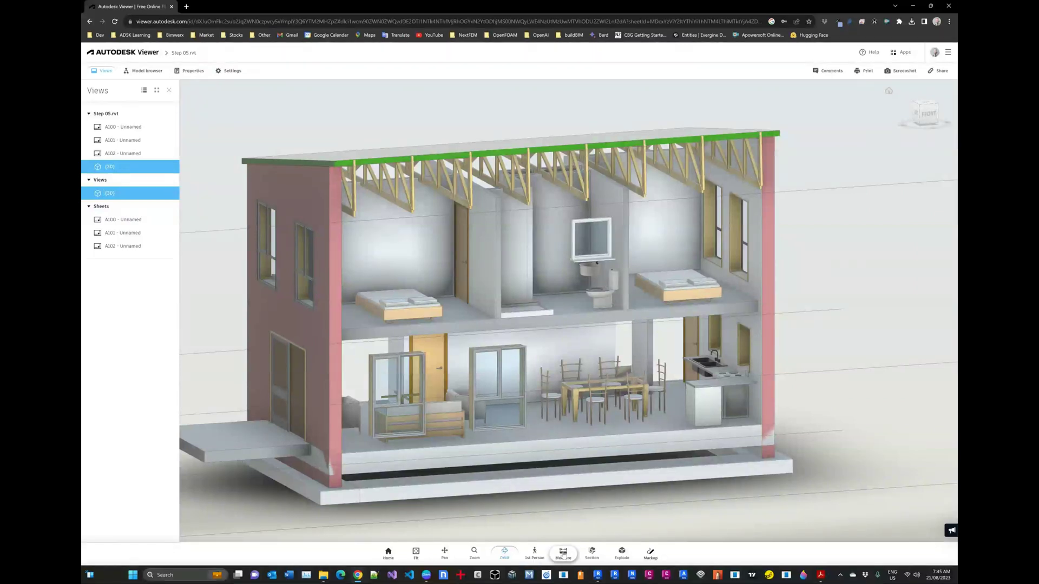
Step: Section the house with a Y plane along its length and view the cut from a raised corner angle
left_click(592, 553)
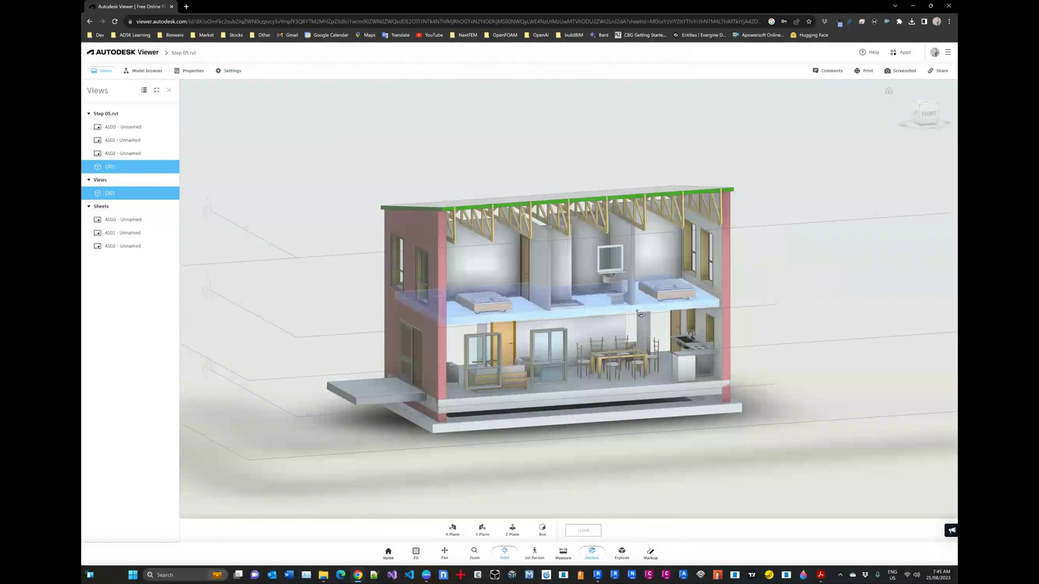
left_click(640, 314)
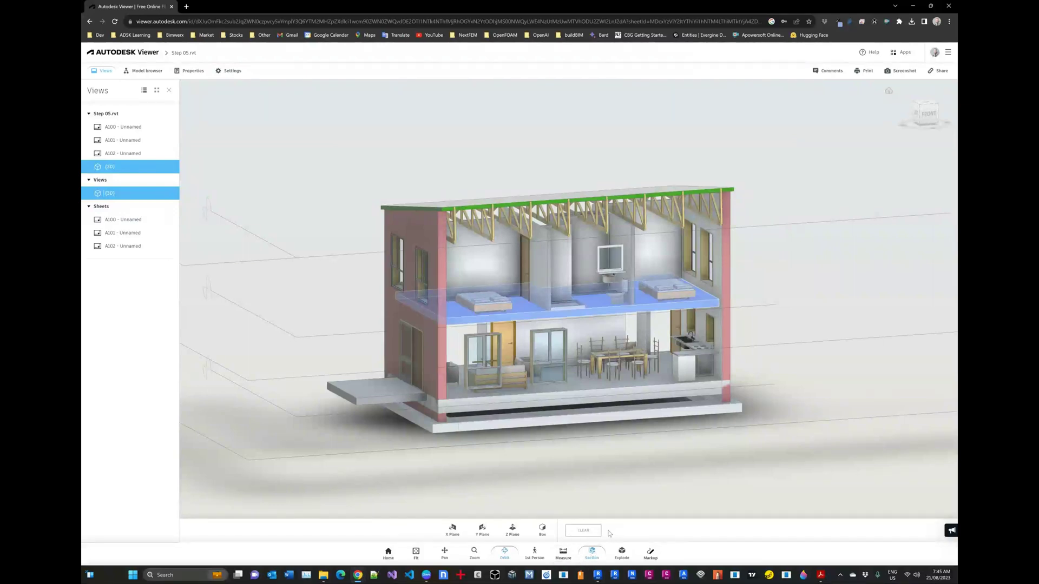
scroll(606, 356, "down", 3)
scroll(605, 356, "up", 1)
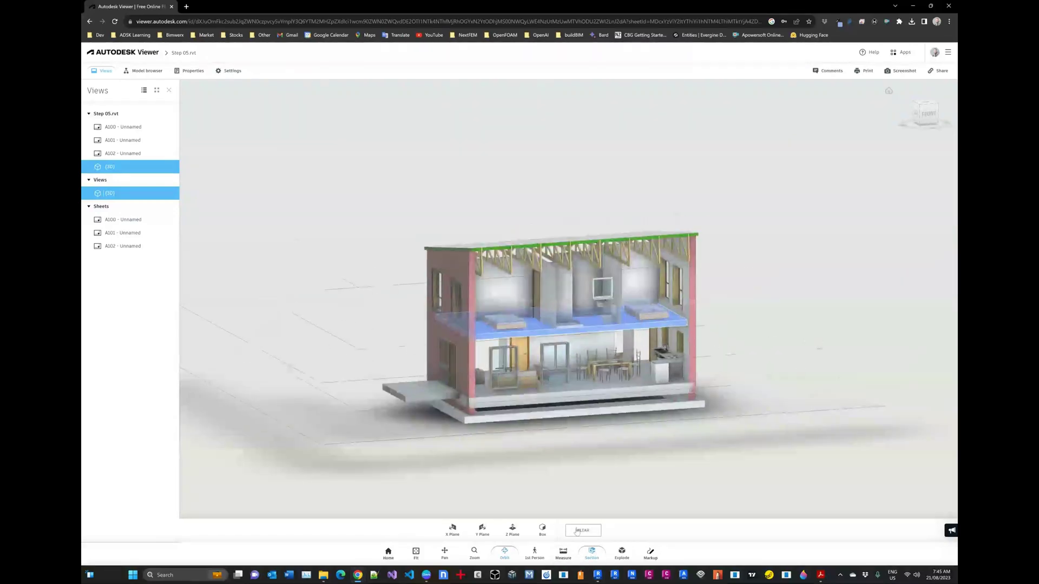
left_click(600, 558)
left_click(591, 556)
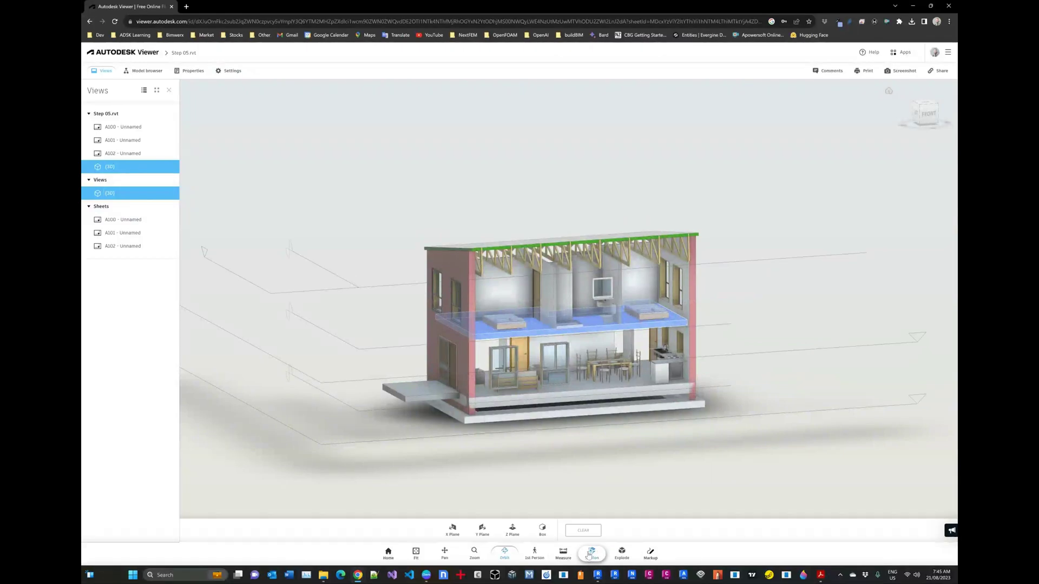
left_click(481, 530)
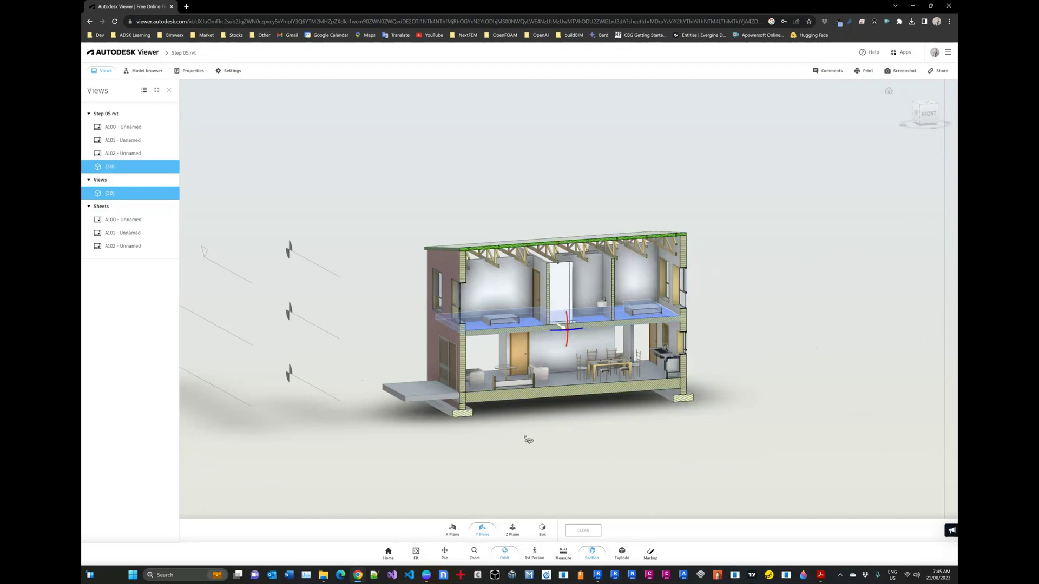
left_click_drag(536, 441, 600, 456)
left_click_drag(594, 347, 692, 344)
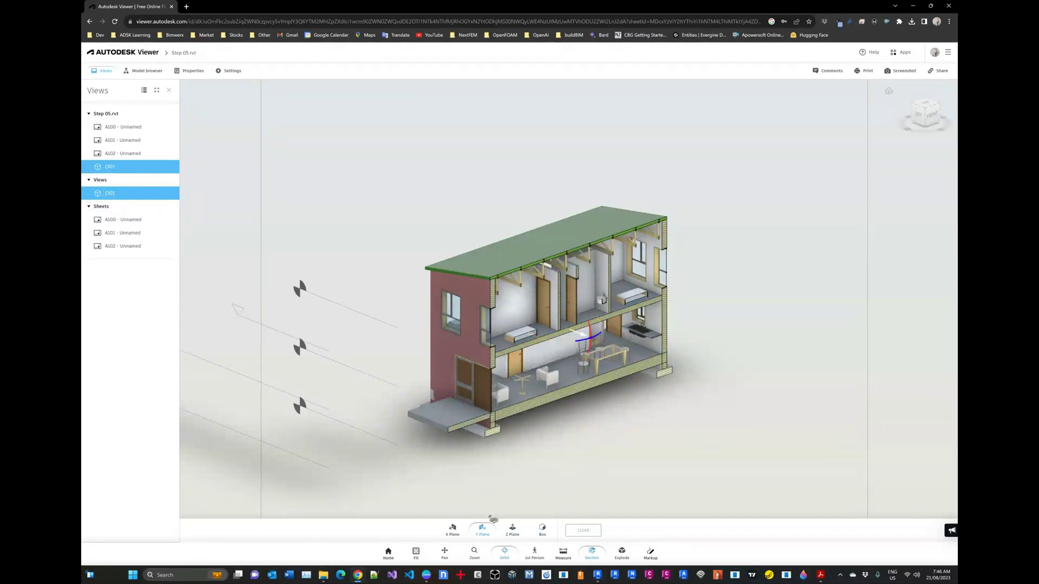
Step: Try an X-plane section across the house and a Z-plane section through the upper floor, adjusting each plane's position
left_click(452, 529)
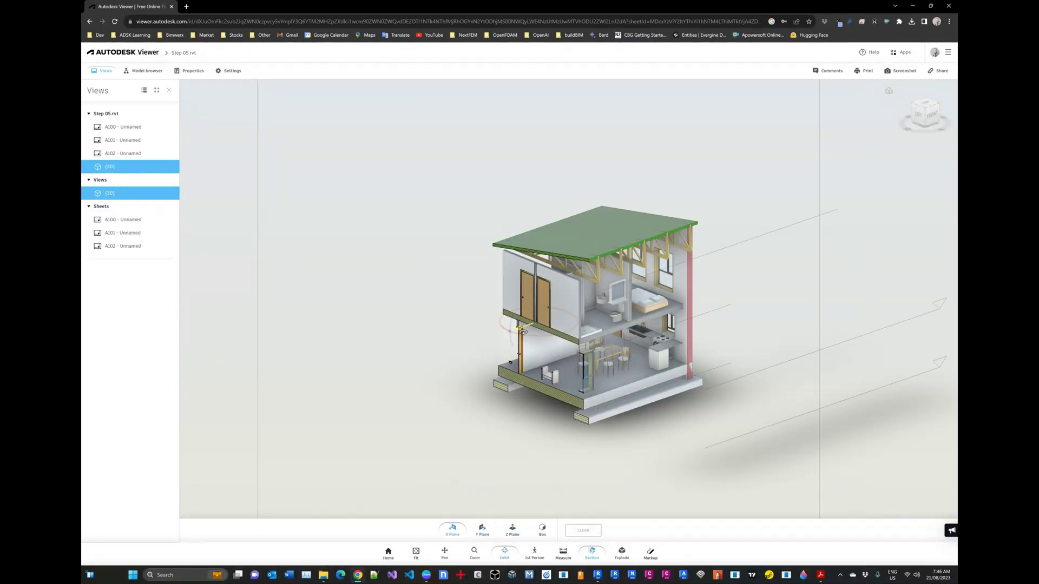
mouse_move(529, 325)
left_mouse_down()
mouse_move(589, 321)
mouse_move(538, 324)
left_mouse_up()
left_click(512, 529)
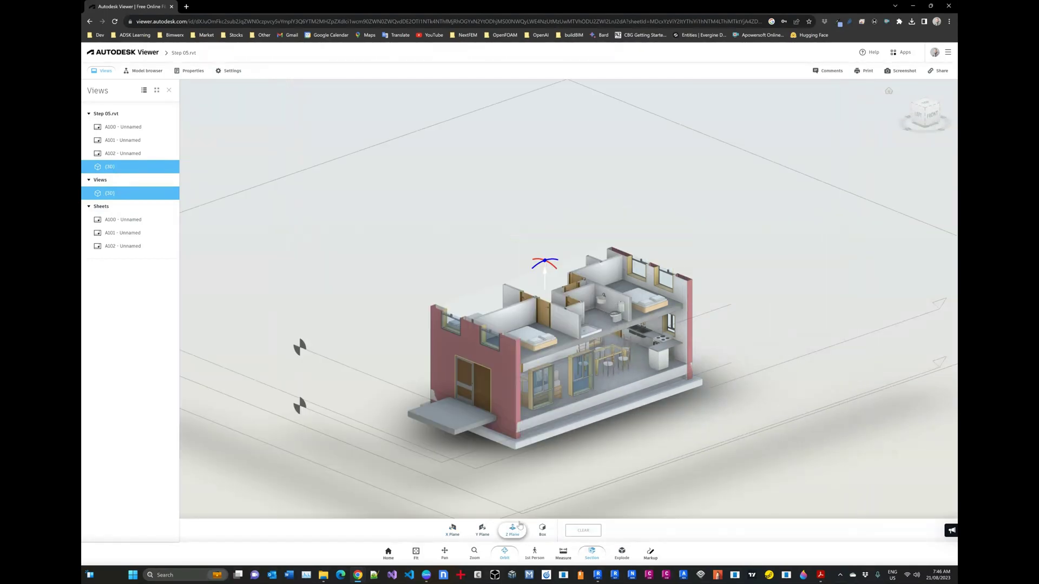
mouse_move(547, 293)
left_mouse_down()
mouse_move(547, 324)
mouse_move(545, 282)
left_mouse_up()
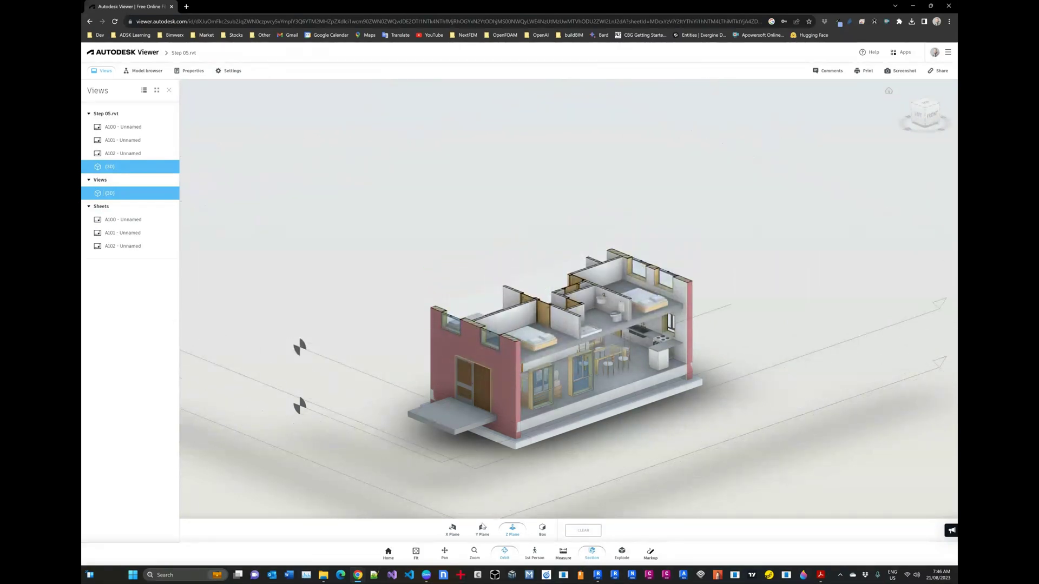
Step: Try a box section on the house, moving its side faces to expose different parts of the interior
left_click(542, 529)
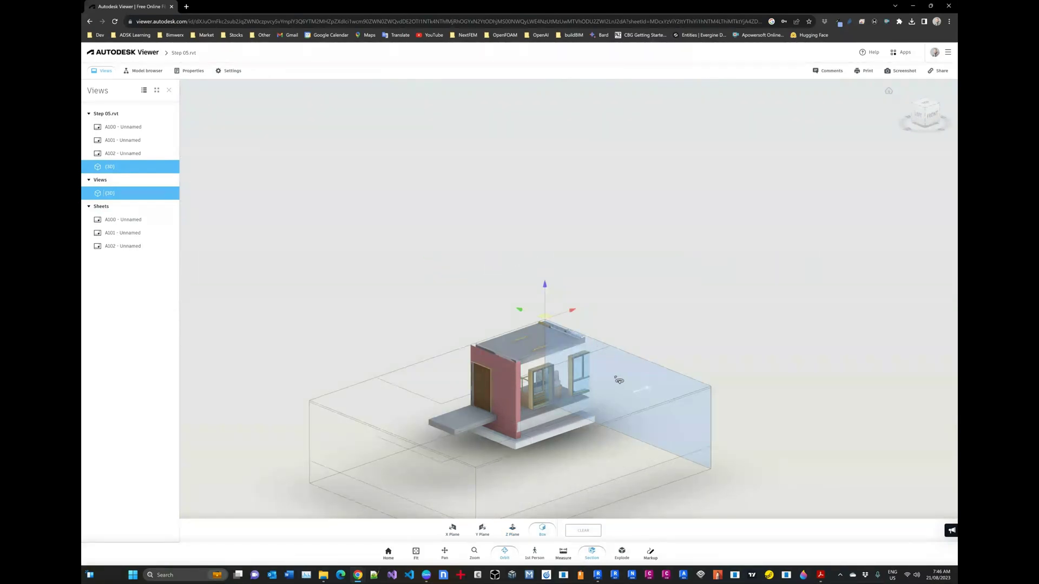
mouse_move(617, 378)
left_mouse_down()
mouse_move(676, 352)
mouse_move(619, 396)
left_mouse_up()
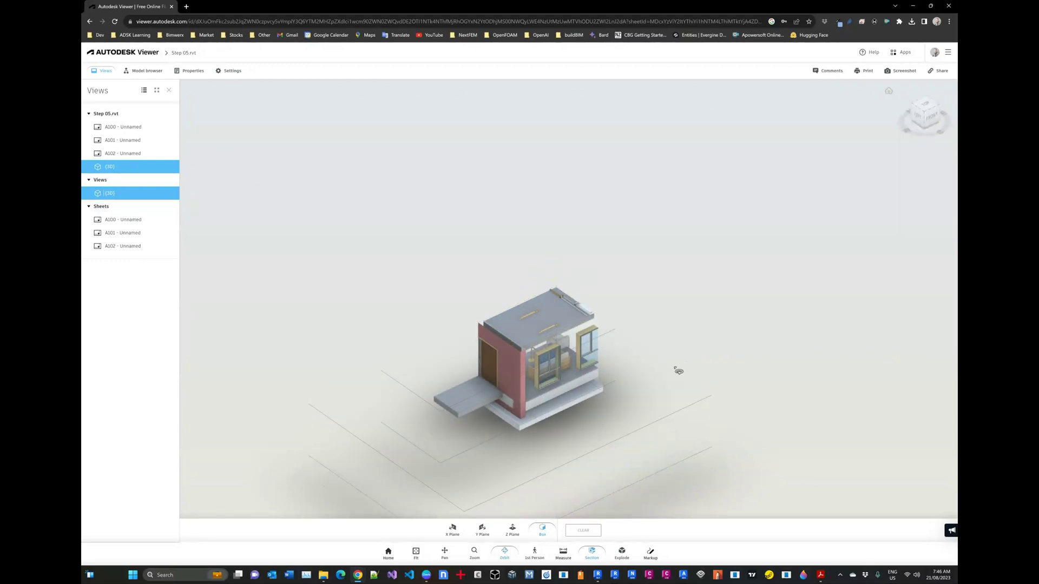
left_click_drag(514, 360, 511, 338)
left_click_drag(735, 378, 625, 383)
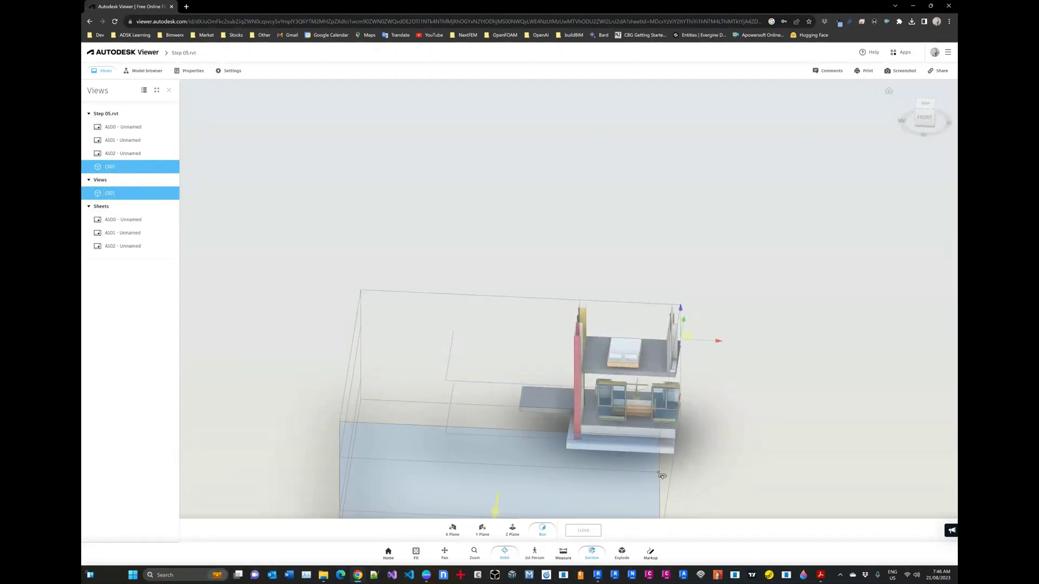
scroll(576, 371, "down", 4)
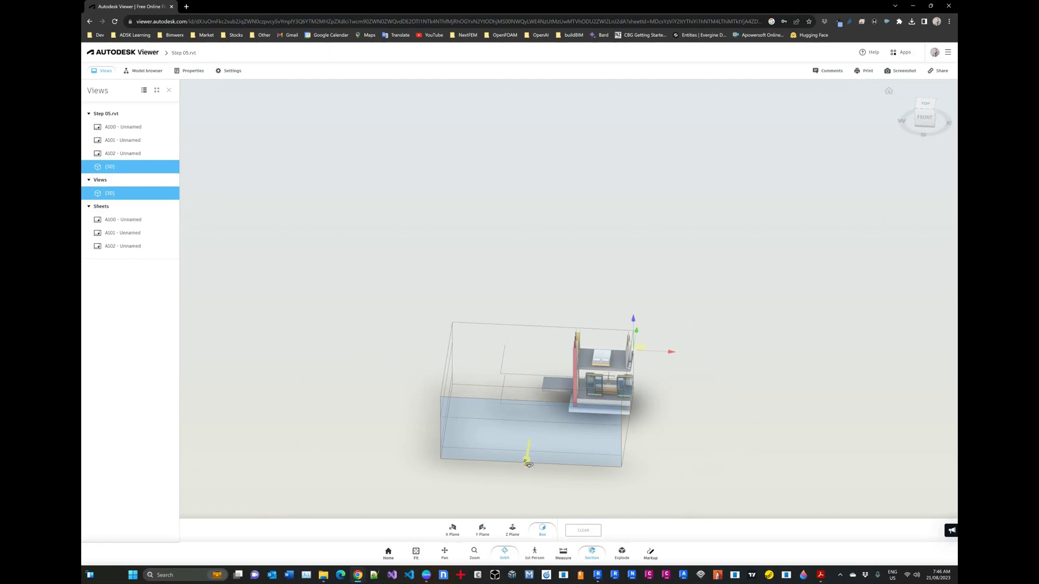
left_click_drag(530, 469, 711, 436)
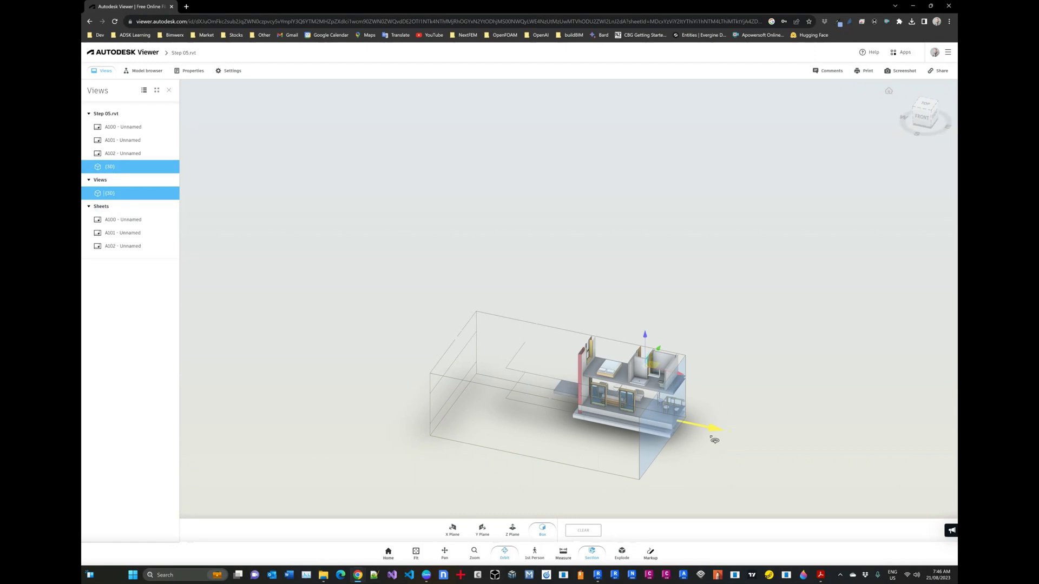
Step: Clear the section box, show all hidden objects again and look around the complete exterior of the house
left_click(589, 531)
left_click_drag(846, 428, 754, 411)
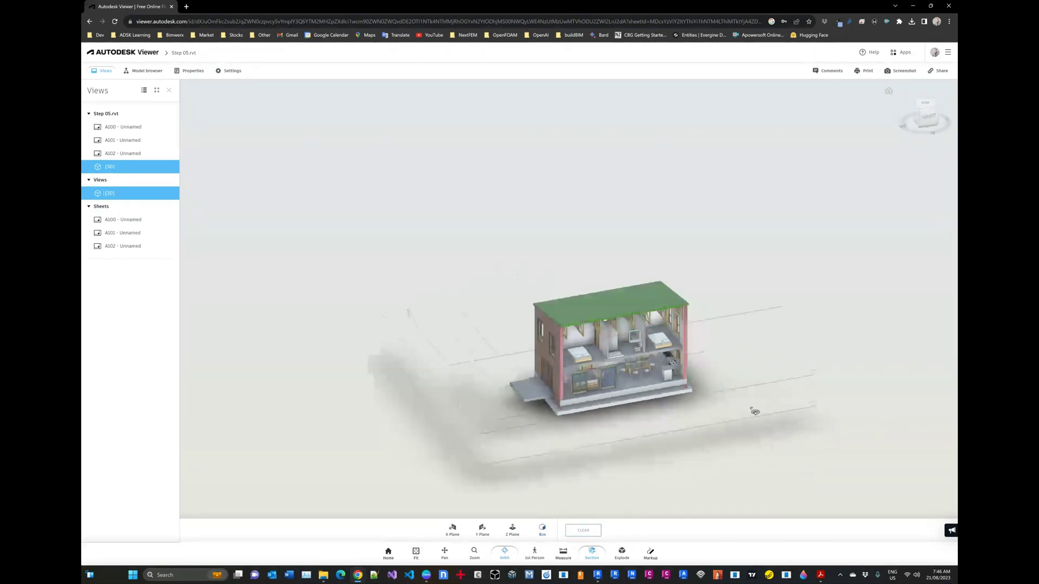
scroll(627, 358, "up", 5)
scroll(630, 361, "down", 3)
right_click(534, 190)
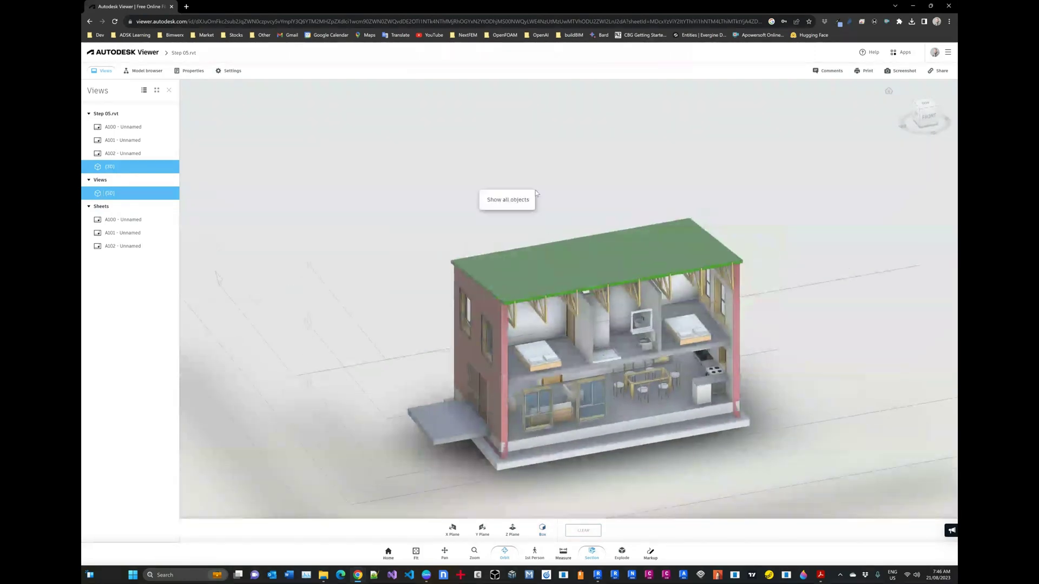
left_click(518, 200)
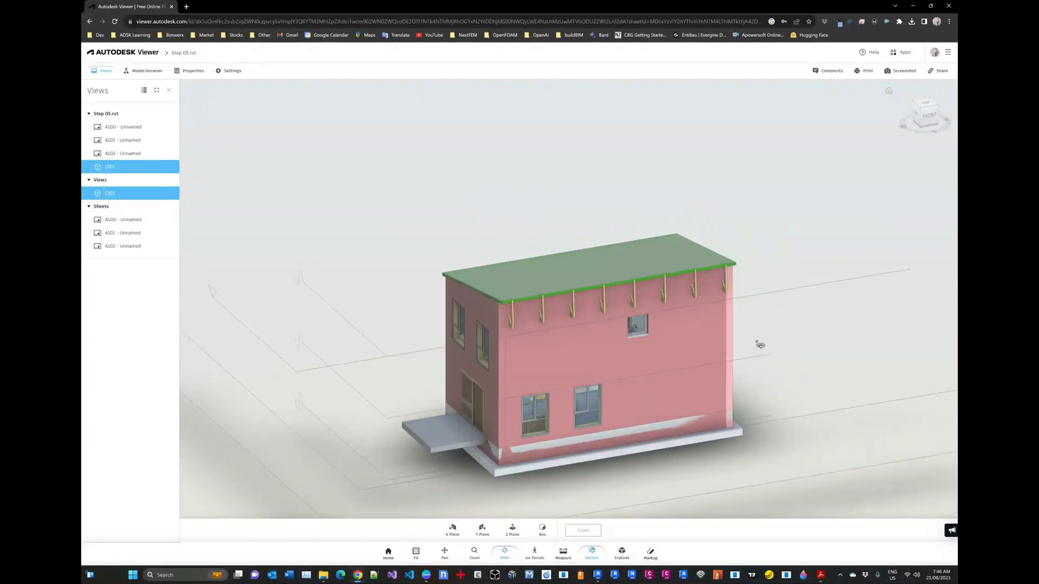
scroll(521, 351, "up", 5)
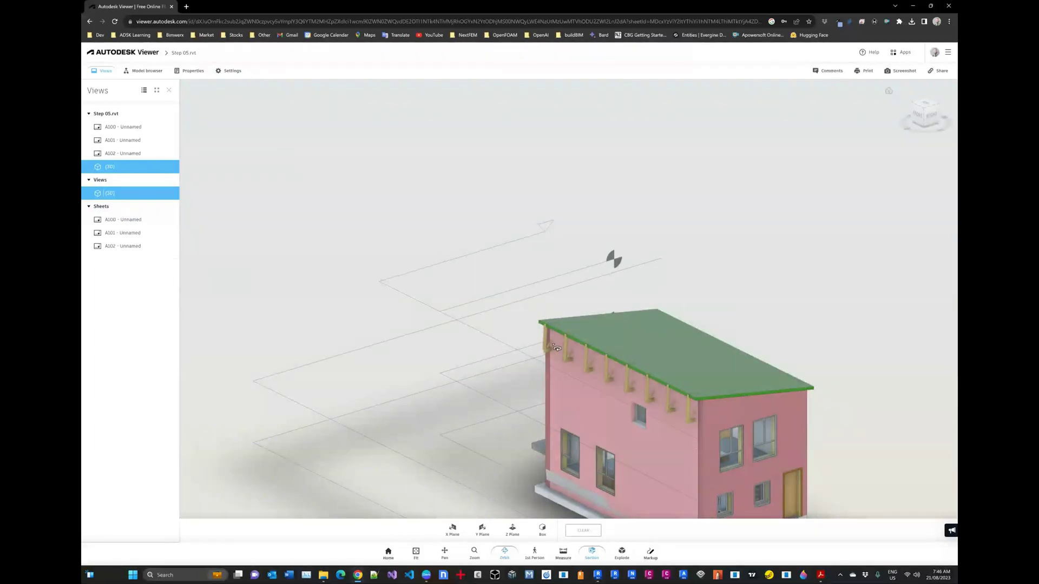
left_click_drag(521, 351, 520, 326)
scroll(520, 327, "up", 5)
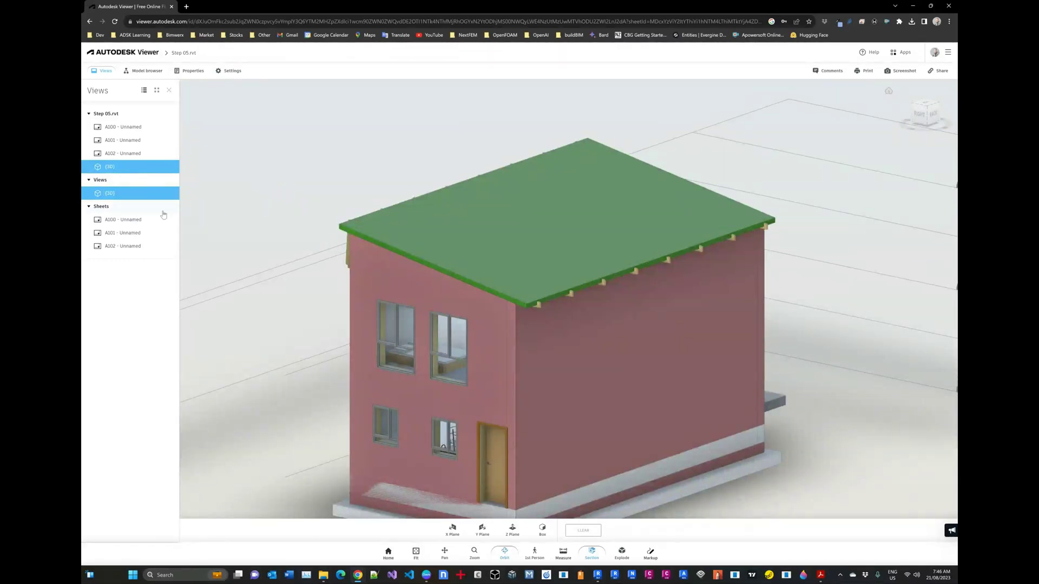
Step: Review sheets A100, A101 and A102 one after another and return to the {3D} view
left_click(110, 127)
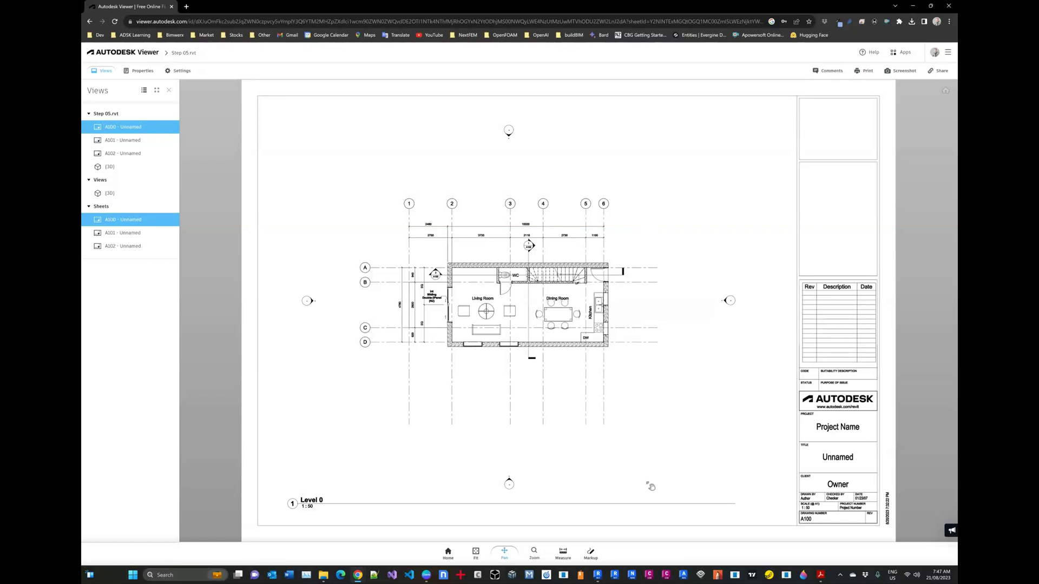
left_click(112, 141)
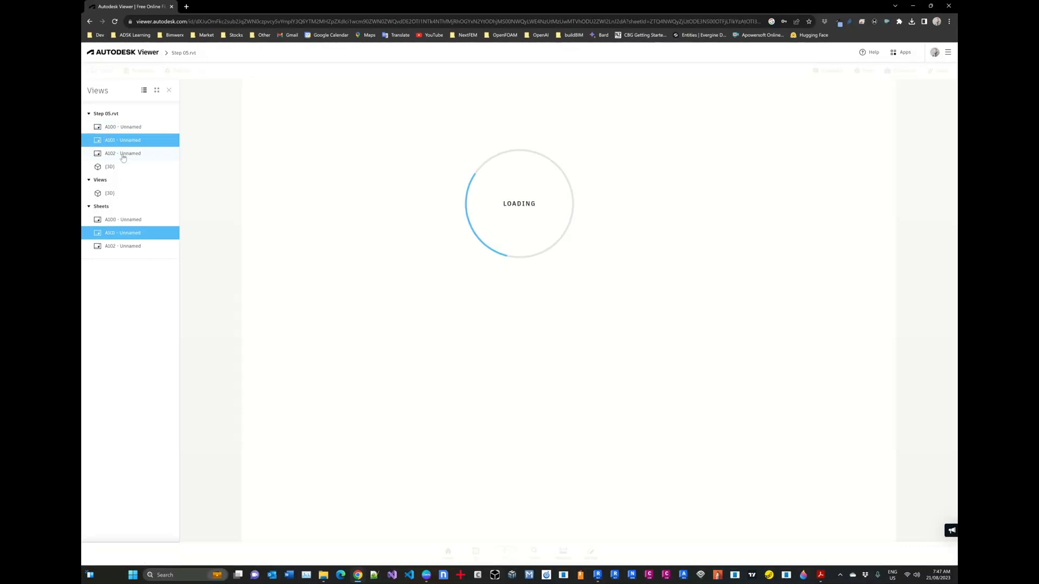
left_click(113, 153)
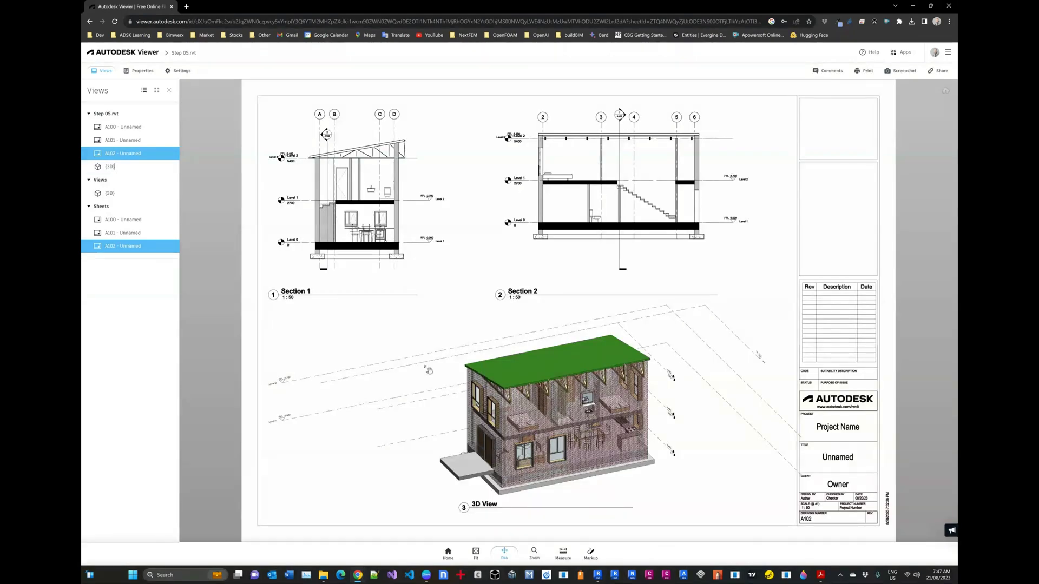
left_click(109, 167)
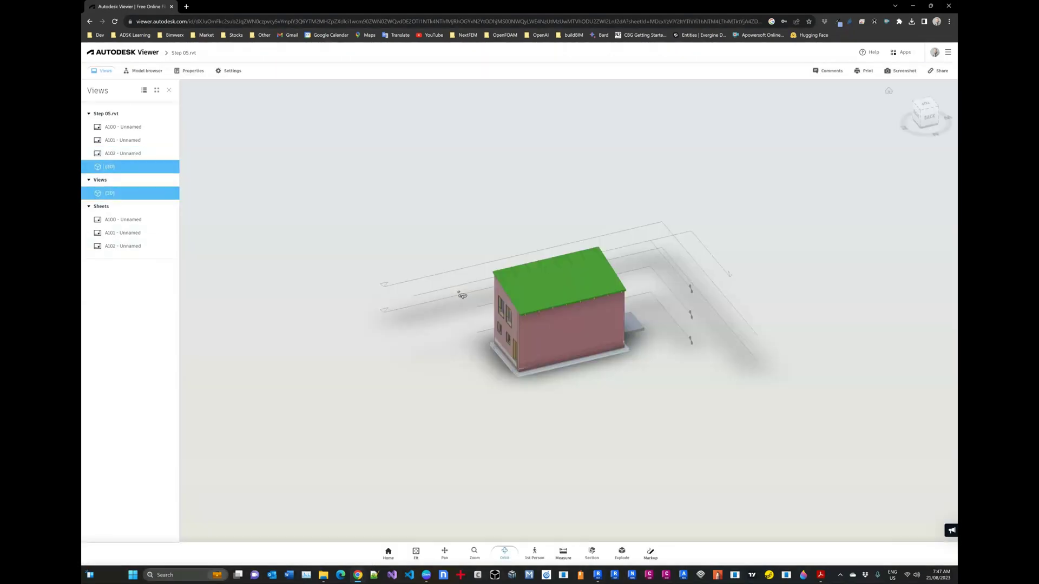
Step: Switch to Revit and look over the 3D Render view and the sheets listed in the house project
left_click(596, 576)
scroll(576, 308, "down", 2)
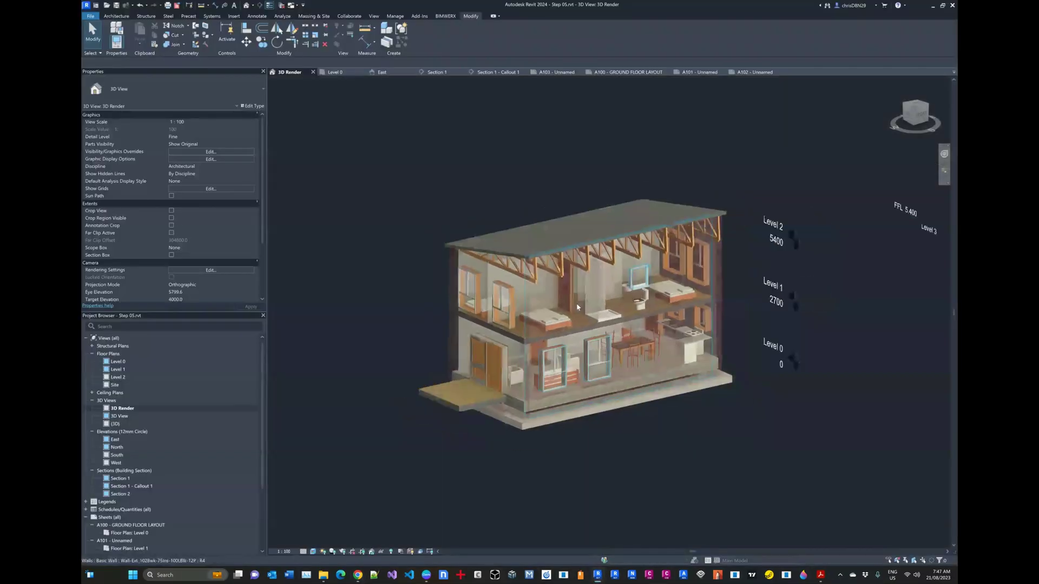
scroll(142, 513, "down", 2)
scroll(142, 513, "down", 2)
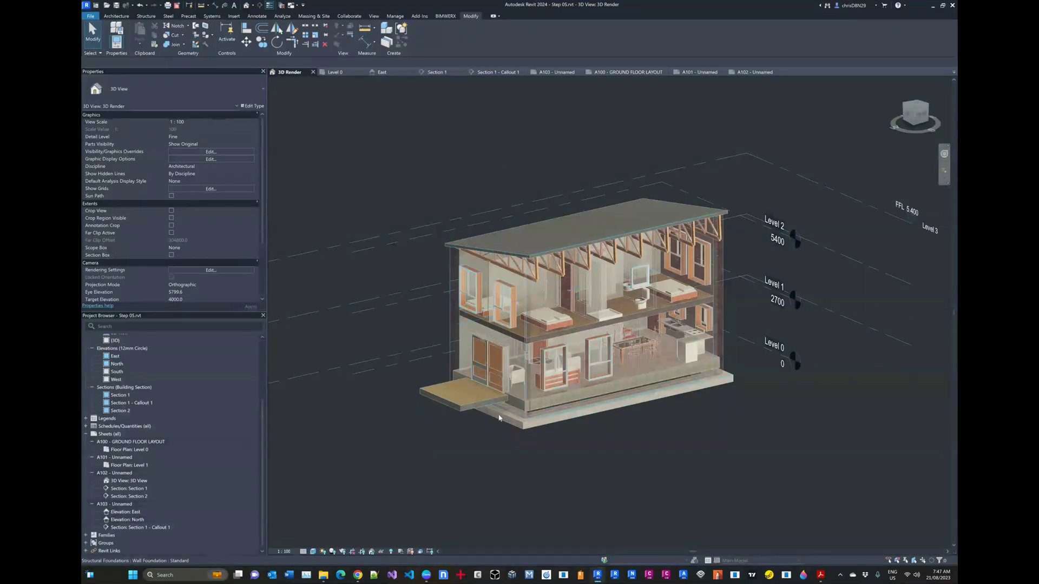
scroll(544, 136, "up", 2)
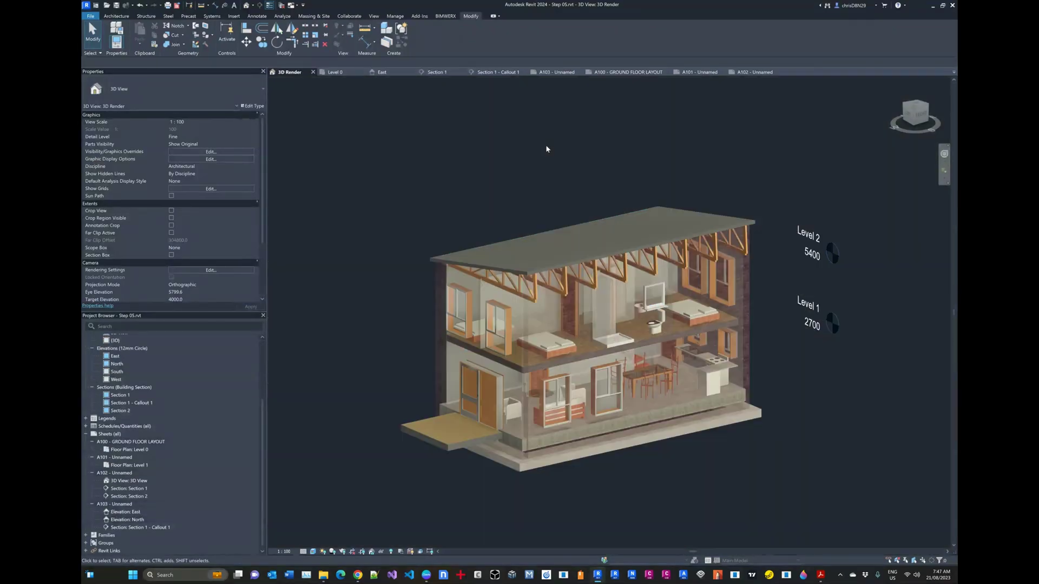
scroll(545, 142, "down", 1)
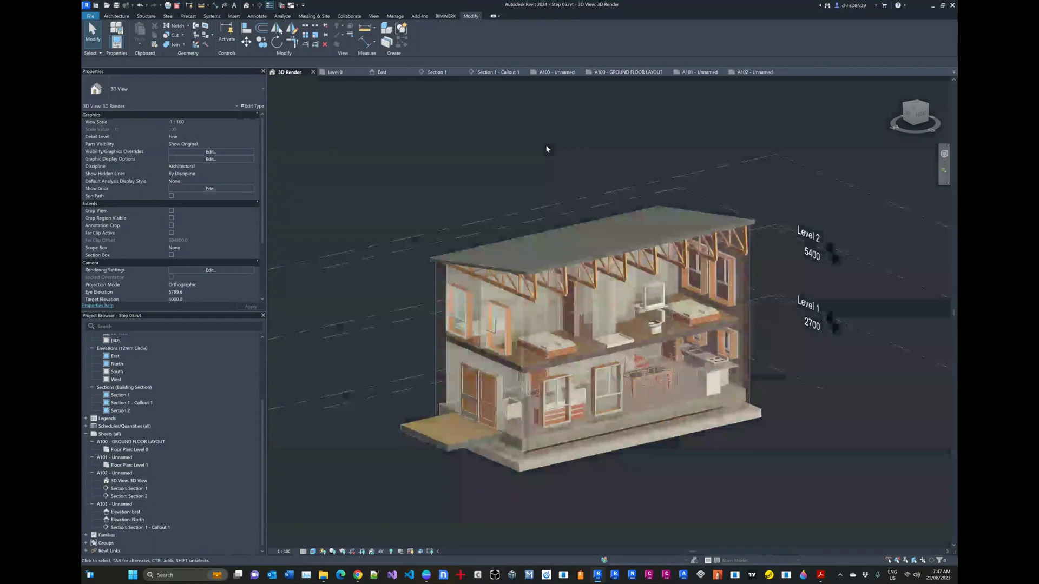
Step: Return to Autodesk Viewer, go to the Design Views list and select Step 05.rvt for a new upload
key("alt+Tab")
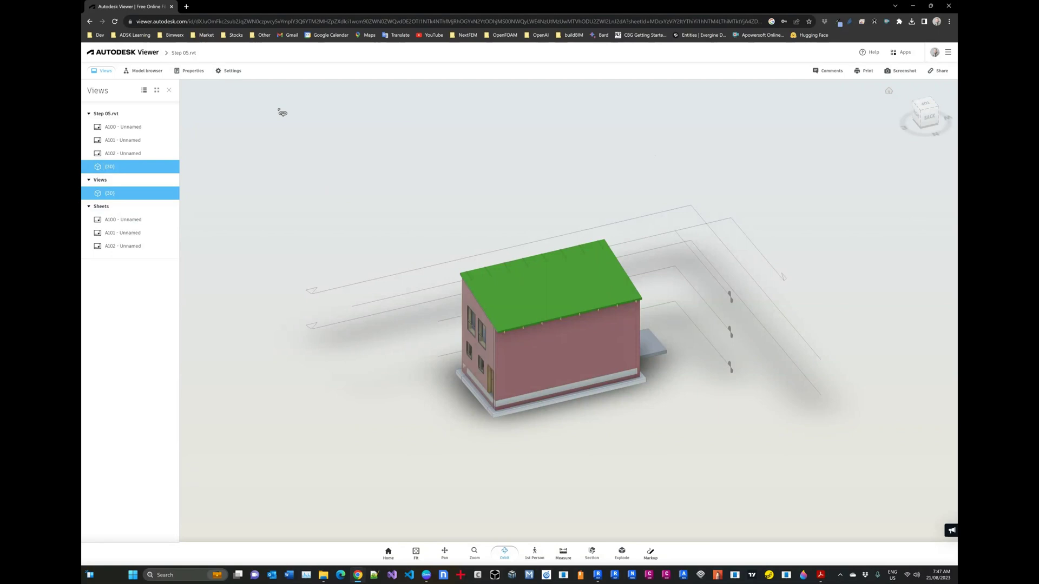
left_click(125, 54)
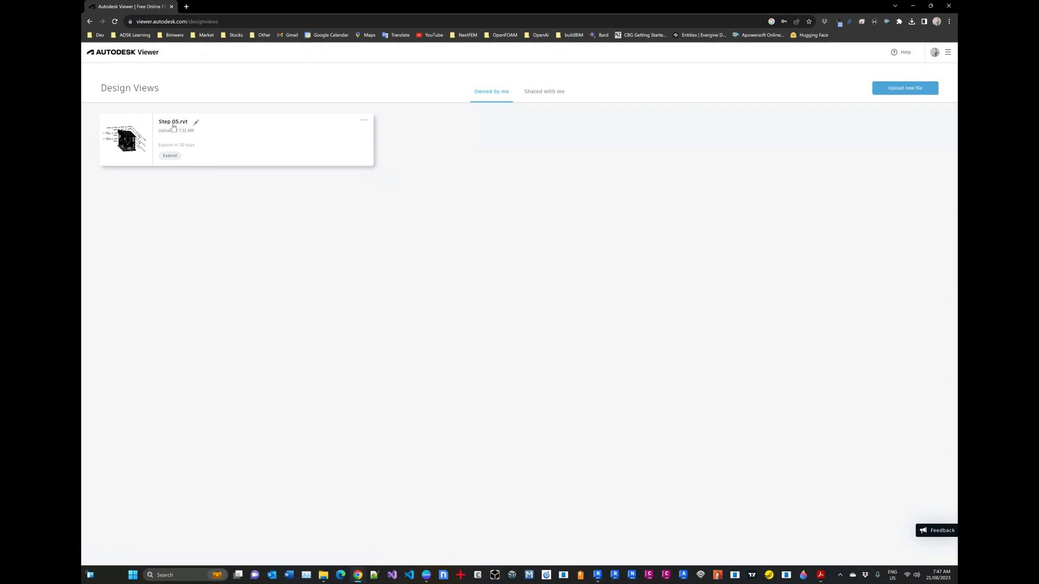
left_click(368, 125)
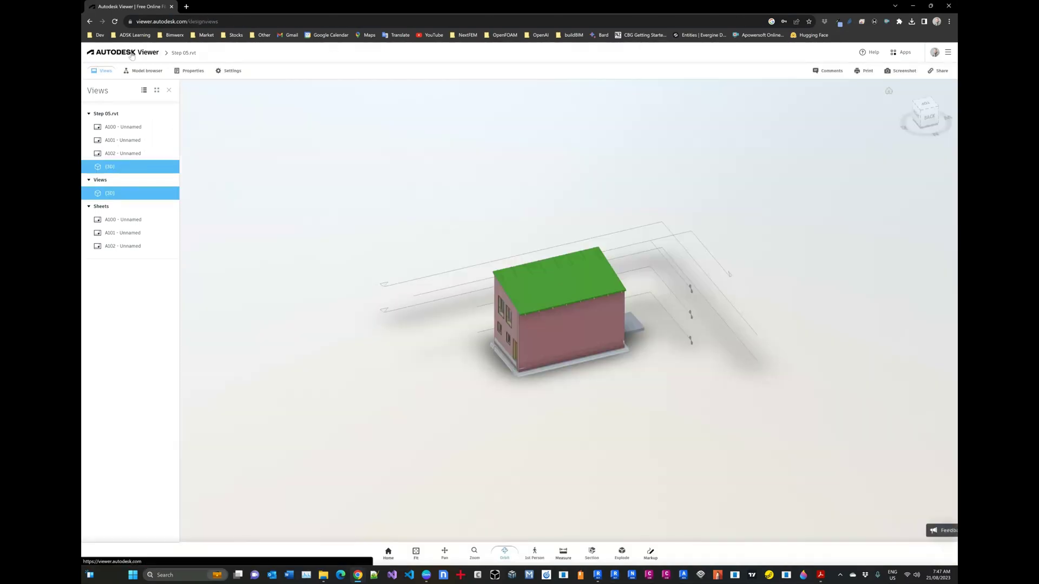
left_click(90, 21)
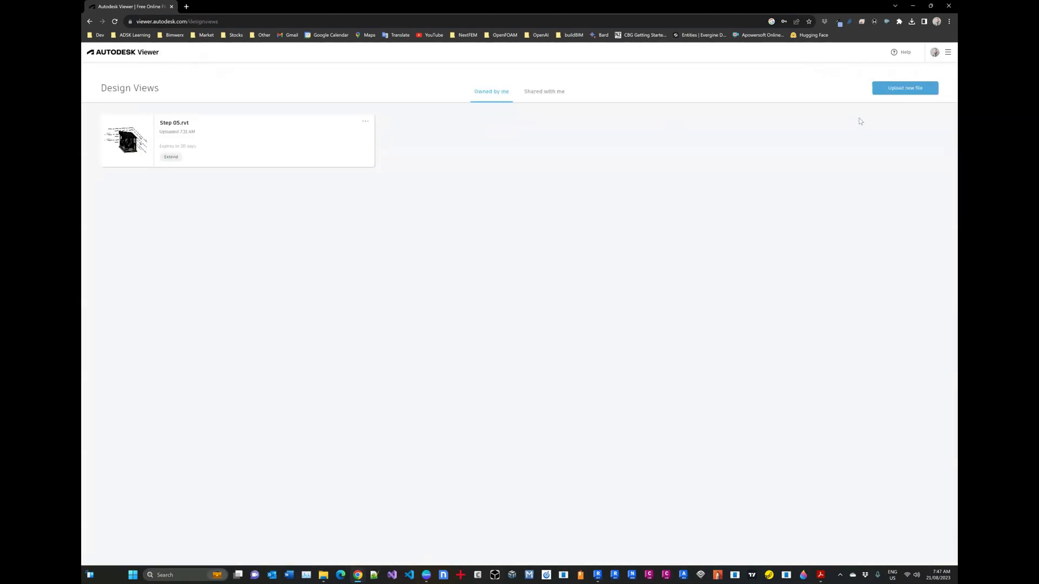
left_click(887, 90)
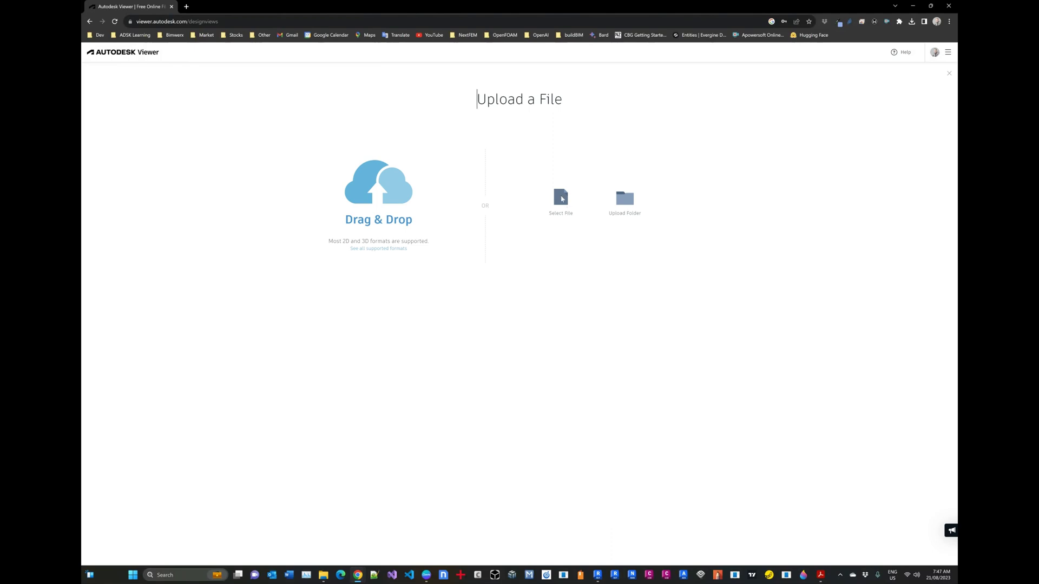
left_click(560, 197)
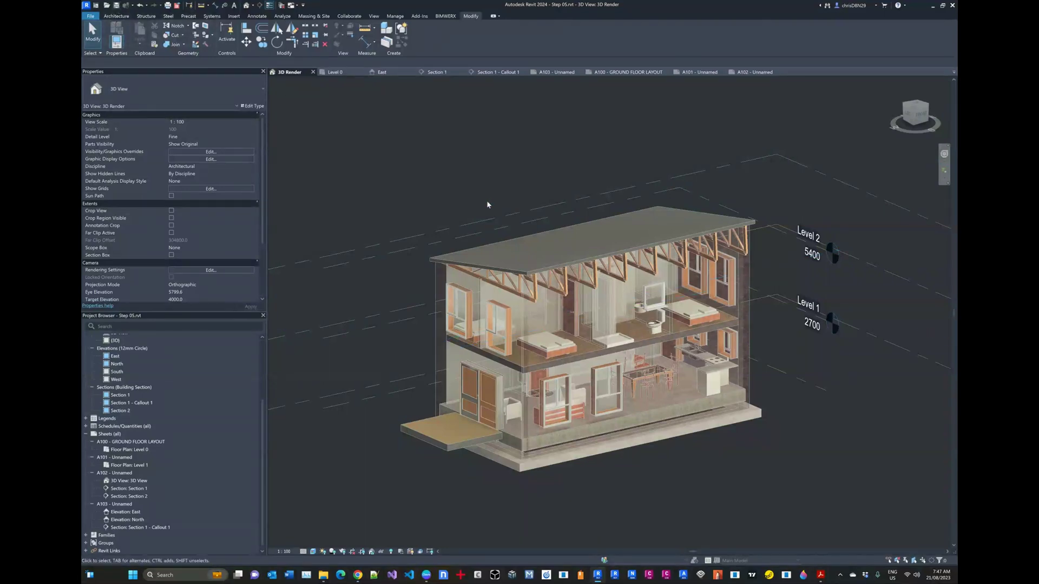
key("alt+Tab")
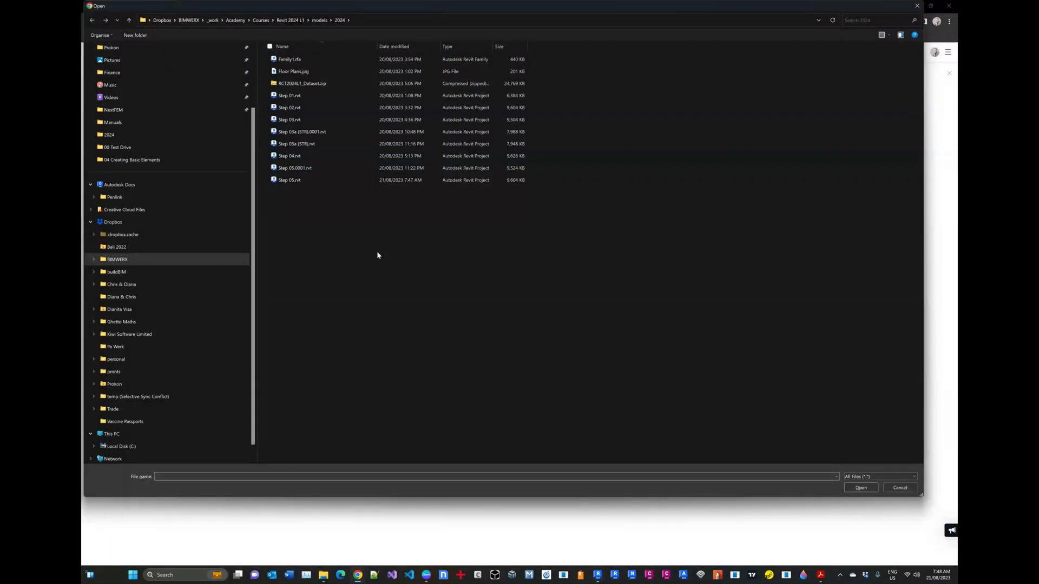
left_click(297, 183)
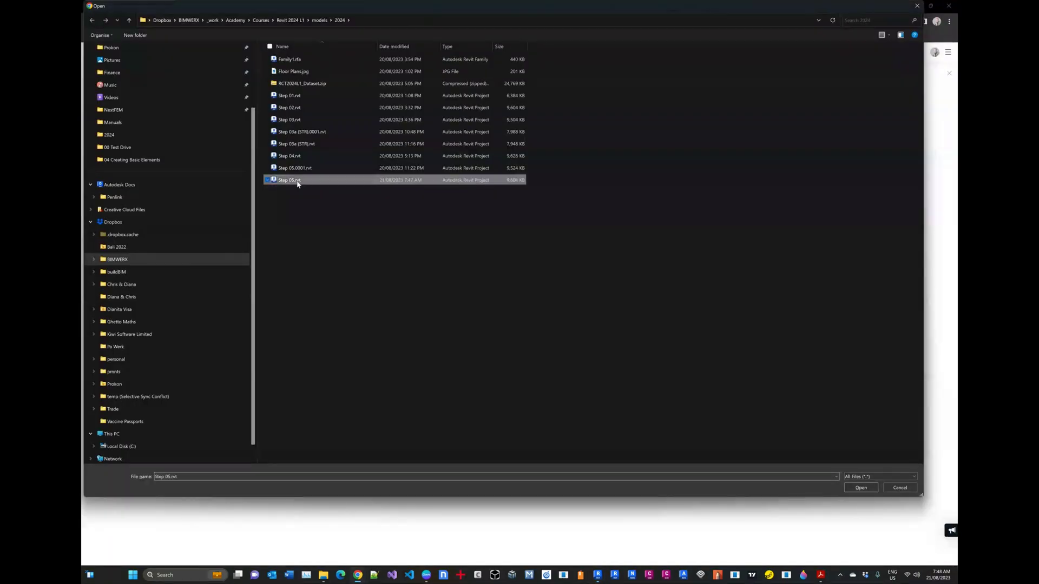
left_click(860, 487)
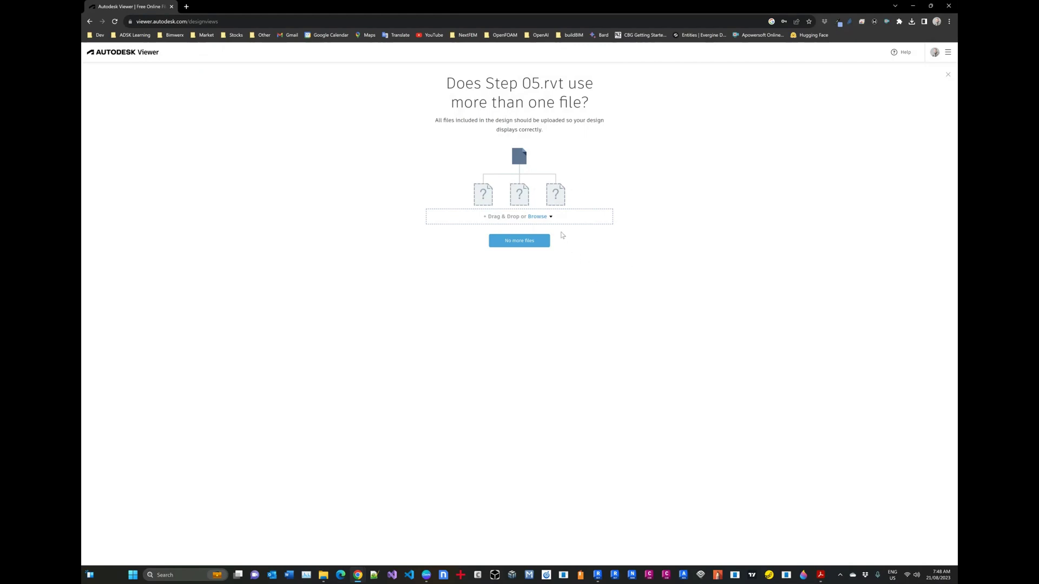
Step: Add Step 03a (STR).rvt as a reference file to Step 05.rvt and upload both files
left_click(546, 216)
left_click(544, 199)
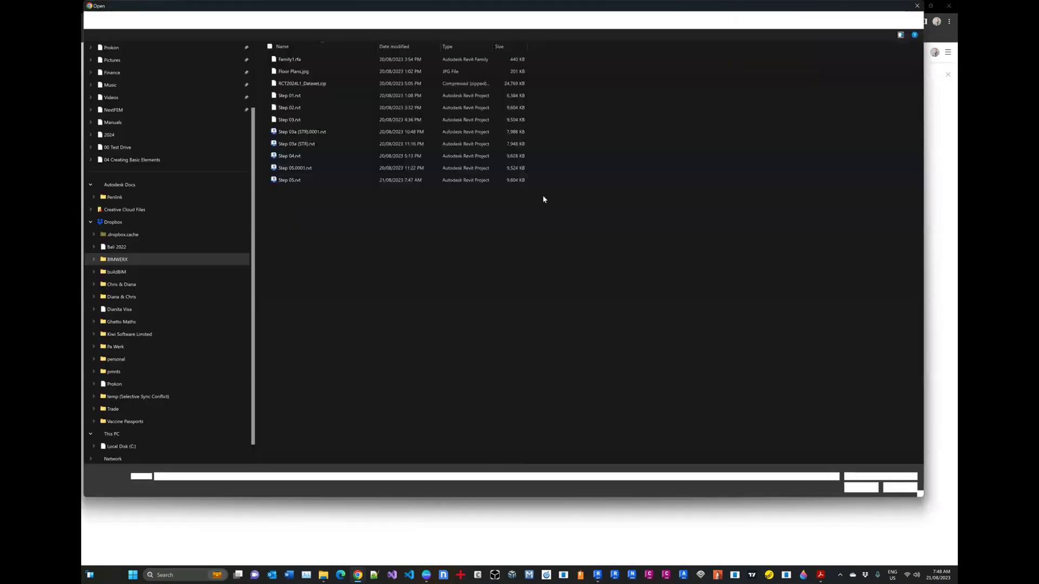
left_click(302, 147)
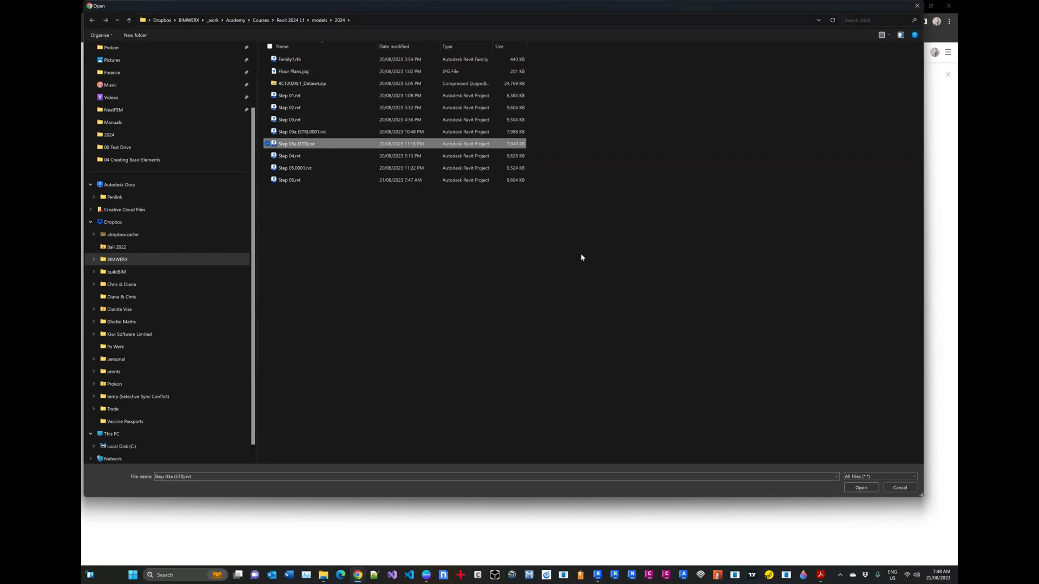
left_click(861, 487)
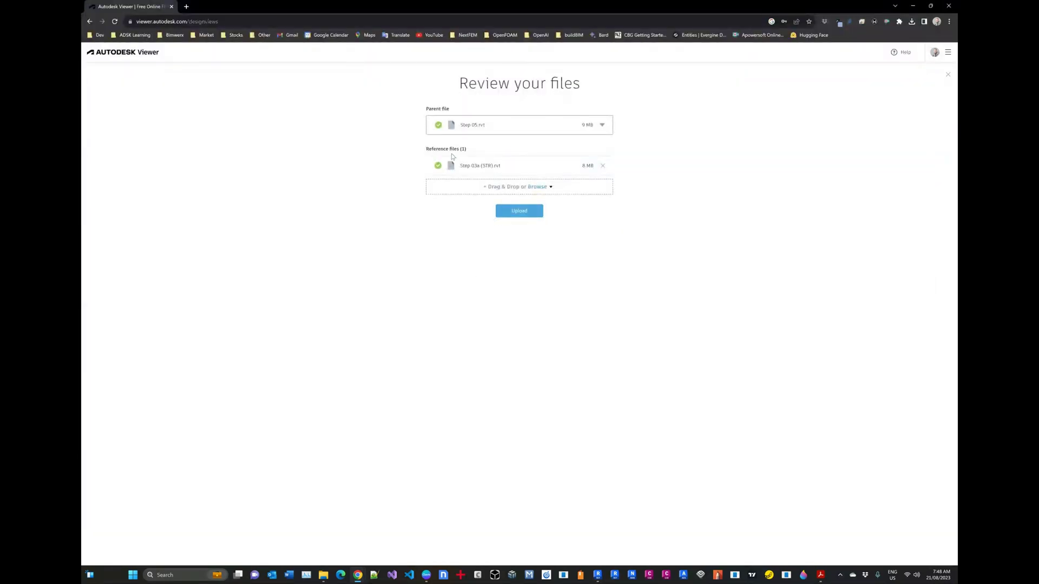
left_click(521, 211)
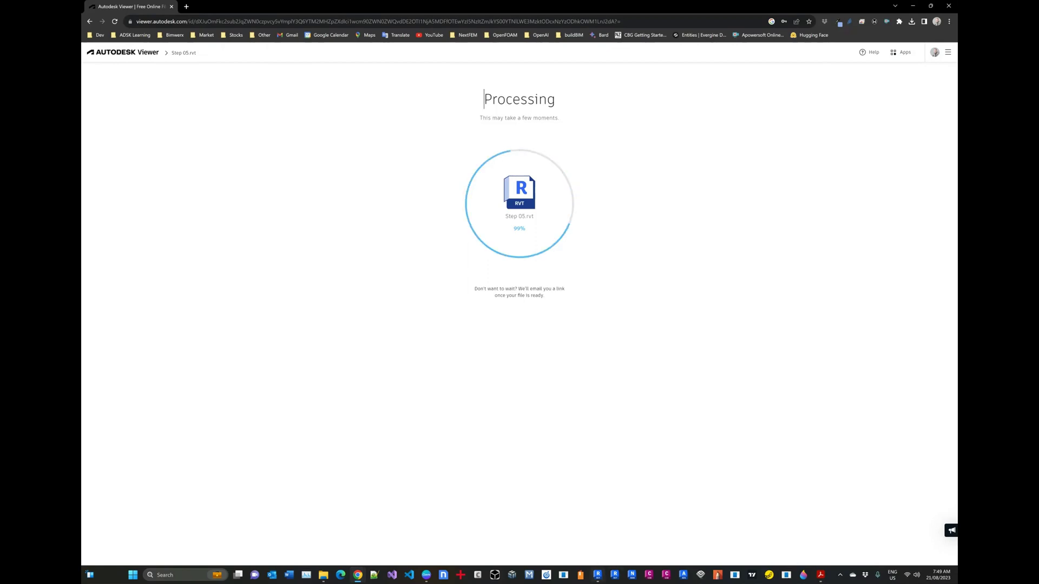
Step: Switch to Canva and replace the title slide's VIEWS AND SHEETS subtitle with "PUBLISH THE PROJECT"
left_click(426, 575)
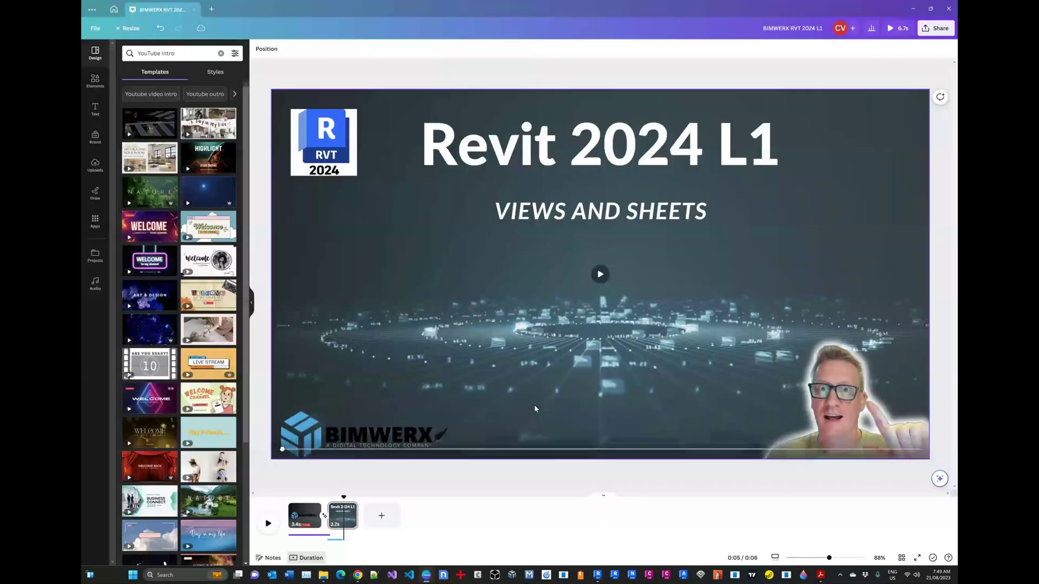
double_click(563, 217)
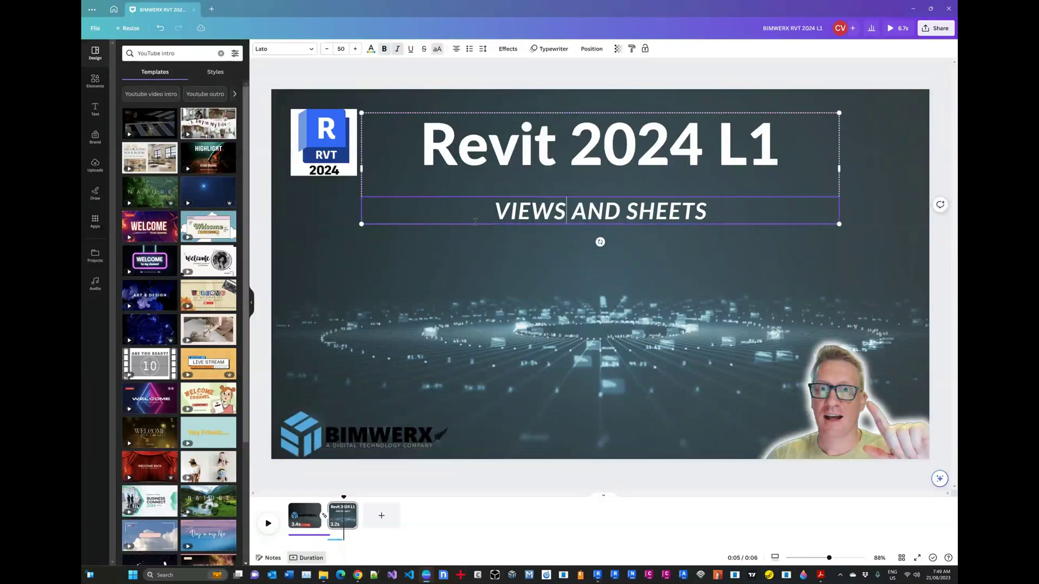
left_click_drag(494, 214, 704, 215)
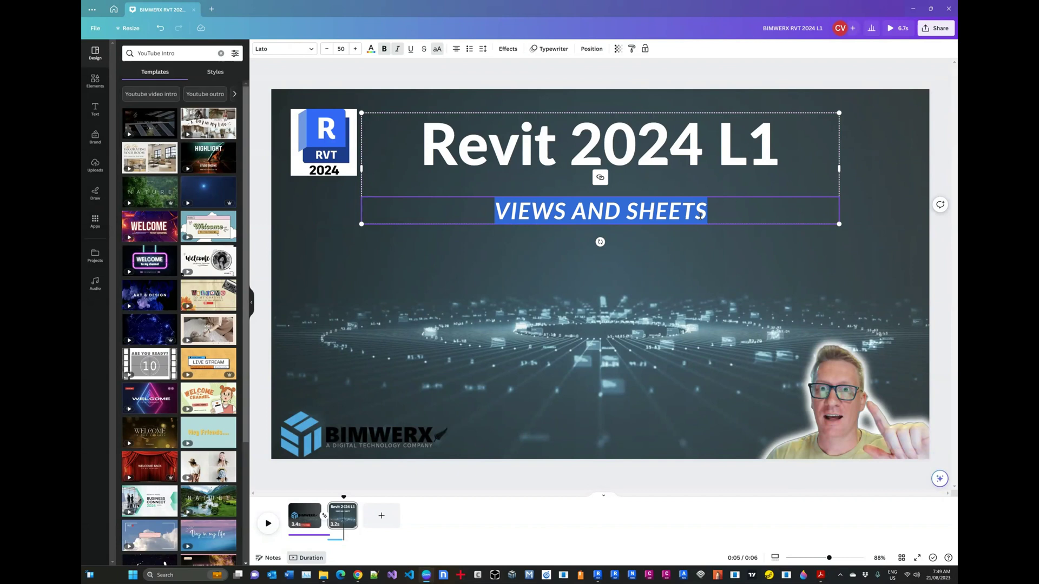
type("PUBLISH THE")
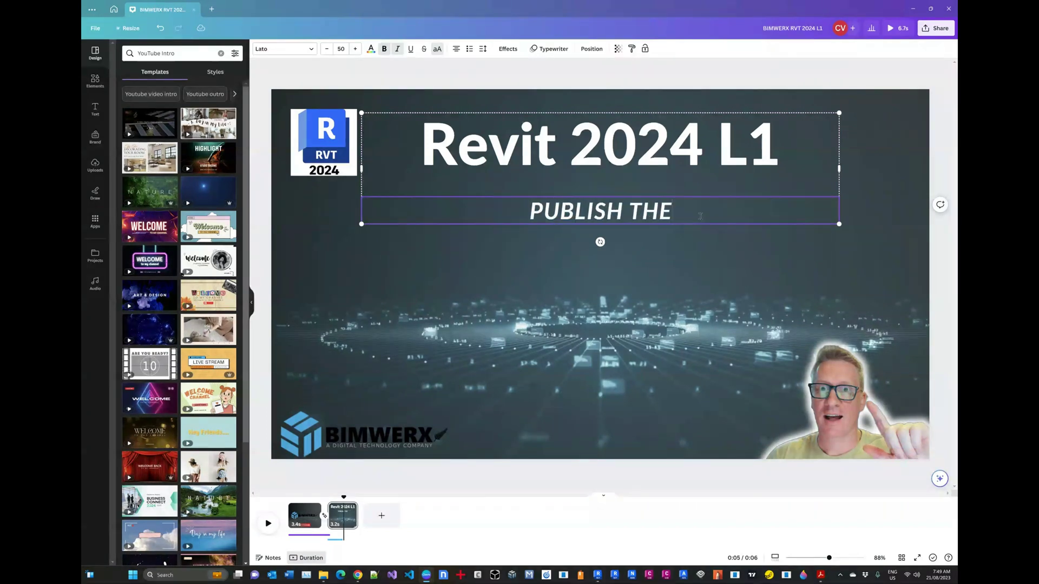
type(" PROJECT")
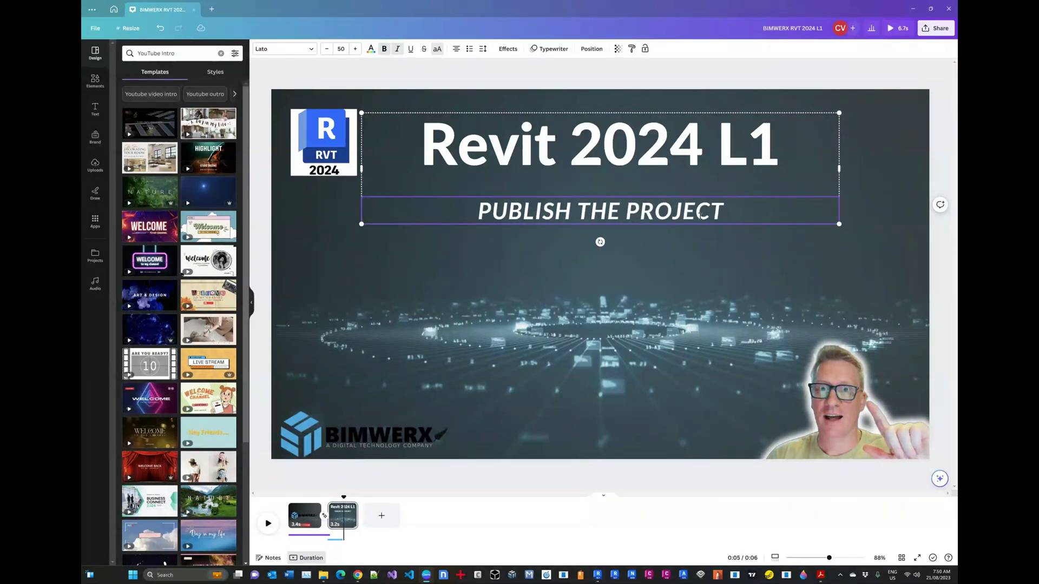
left_click(272, 282)
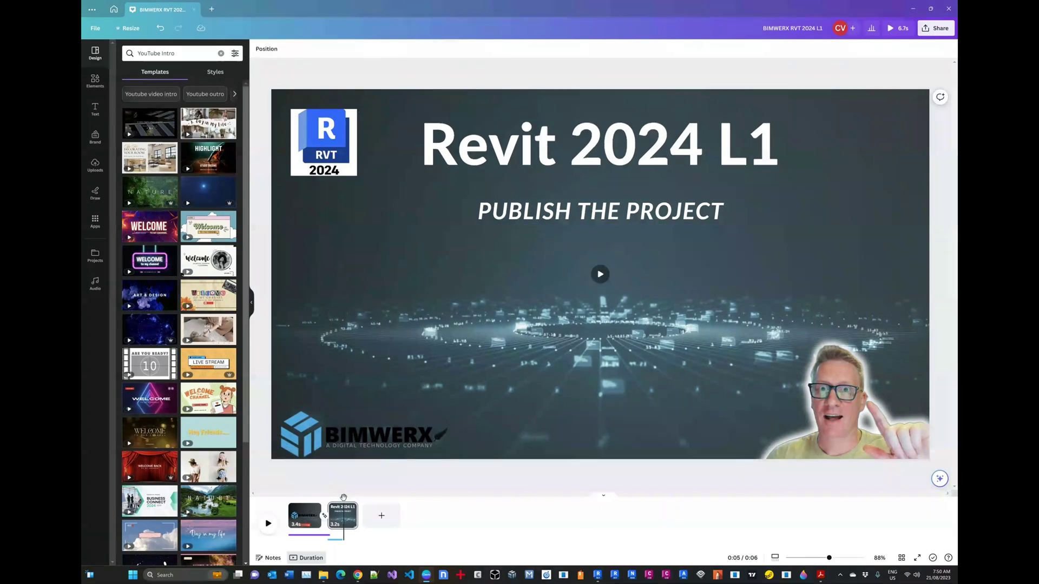
Step: Download all pages of the title design as an MP4 video at the highest quality and minimize Canva
left_click_drag(344, 497, 343, 496)
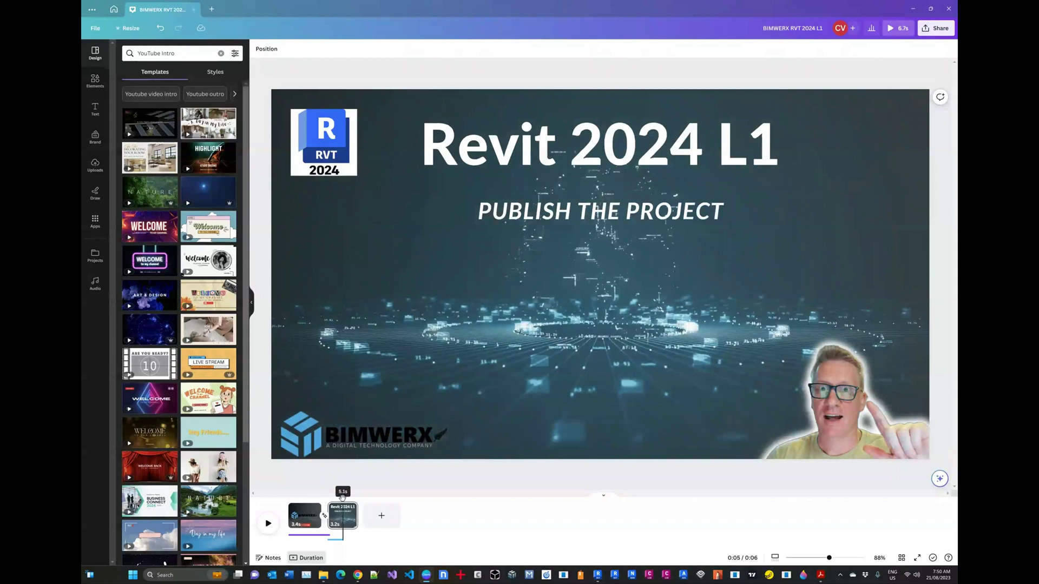
left_click(925, 30)
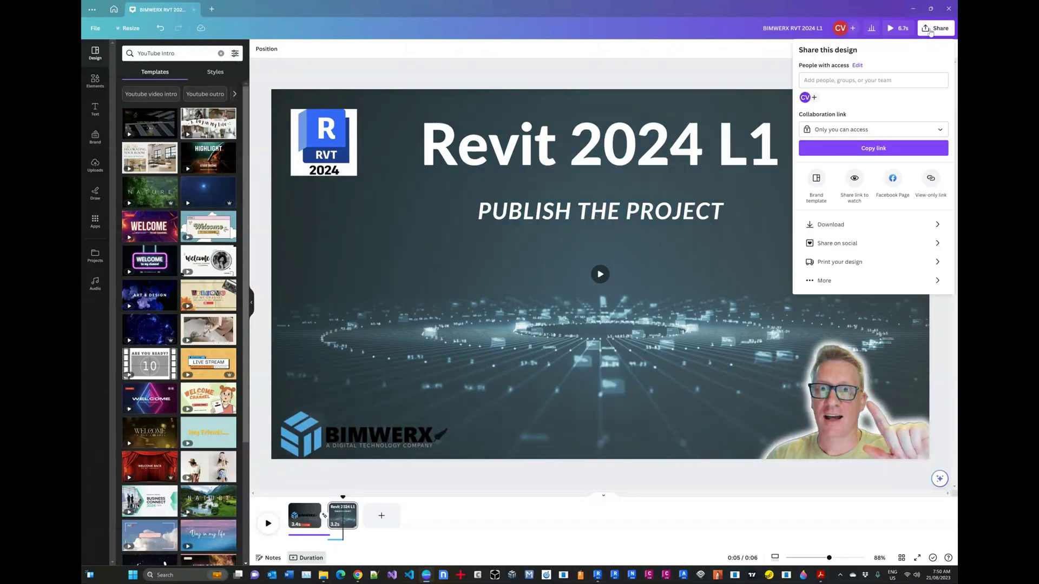
left_click(833, 224)
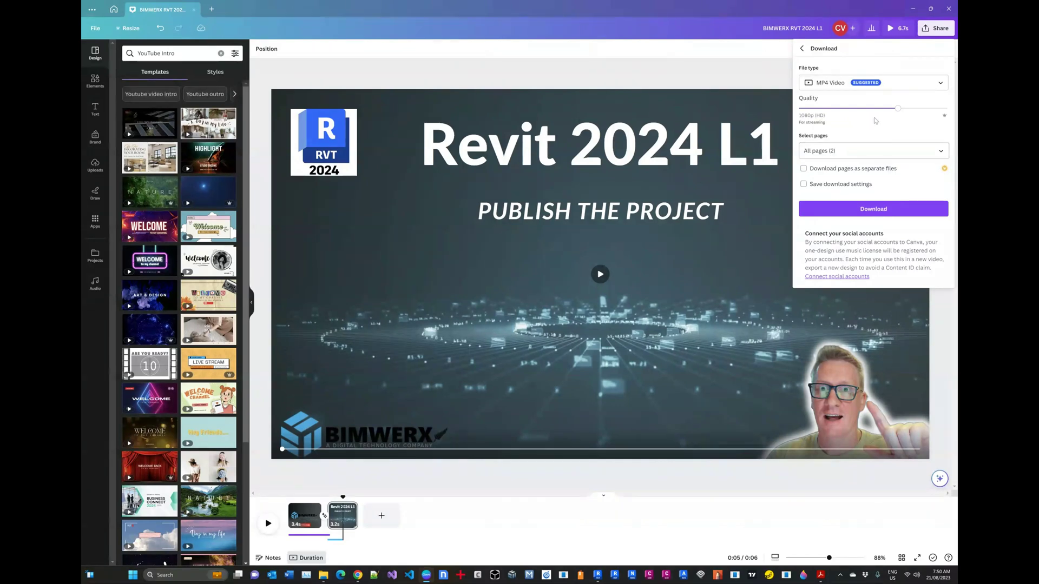
left_click_drag(897, 110, 947, 109)
left_click(869, 209)
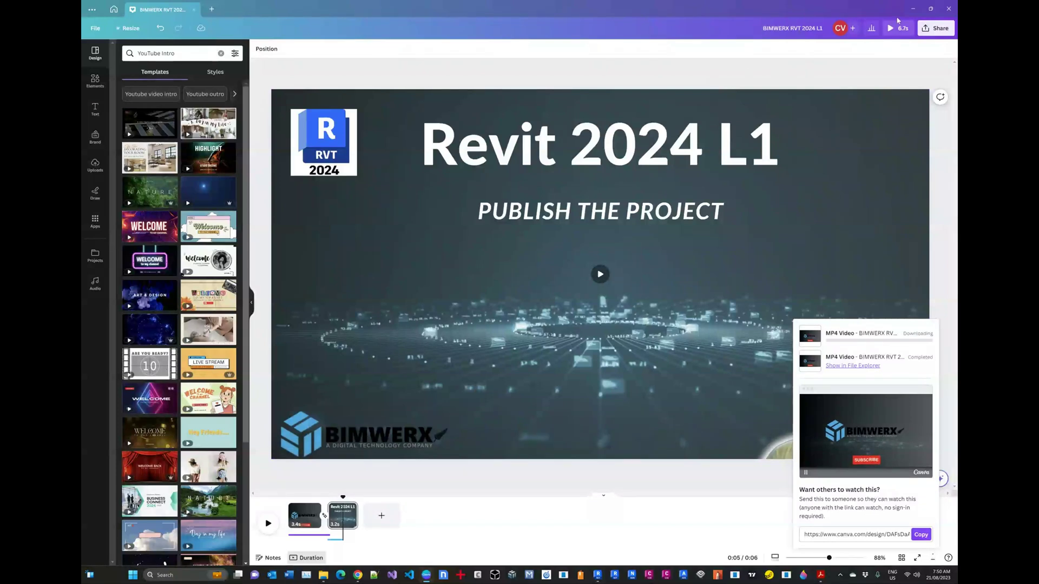
left_click(911, 9)
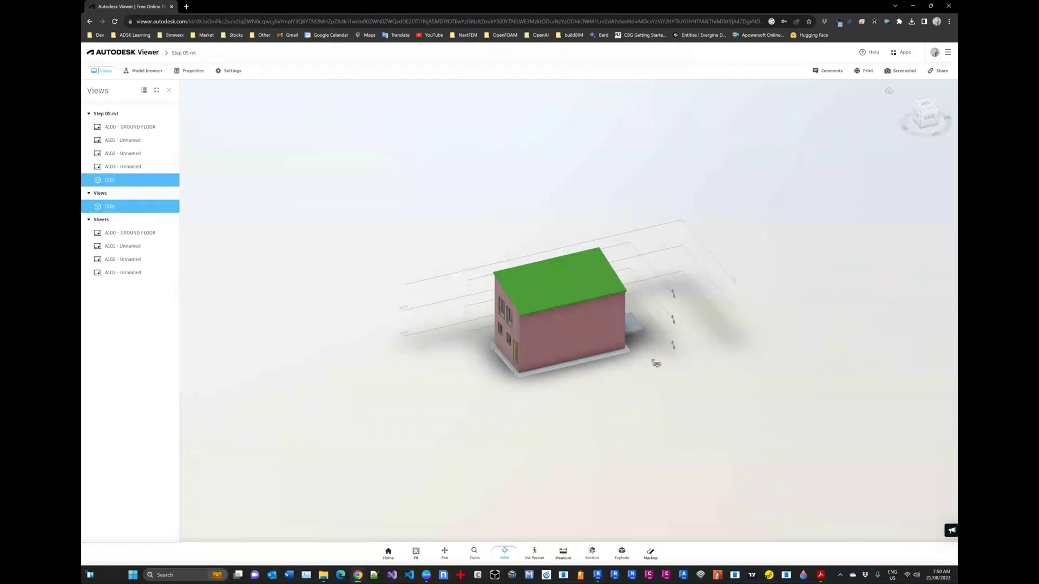
Step: Examine the uploaded Step 05.rvt house model in Autodesk Viewer's {3D} view, followed by sheets A103 and A102
scroll(579, 399, "up", 10)
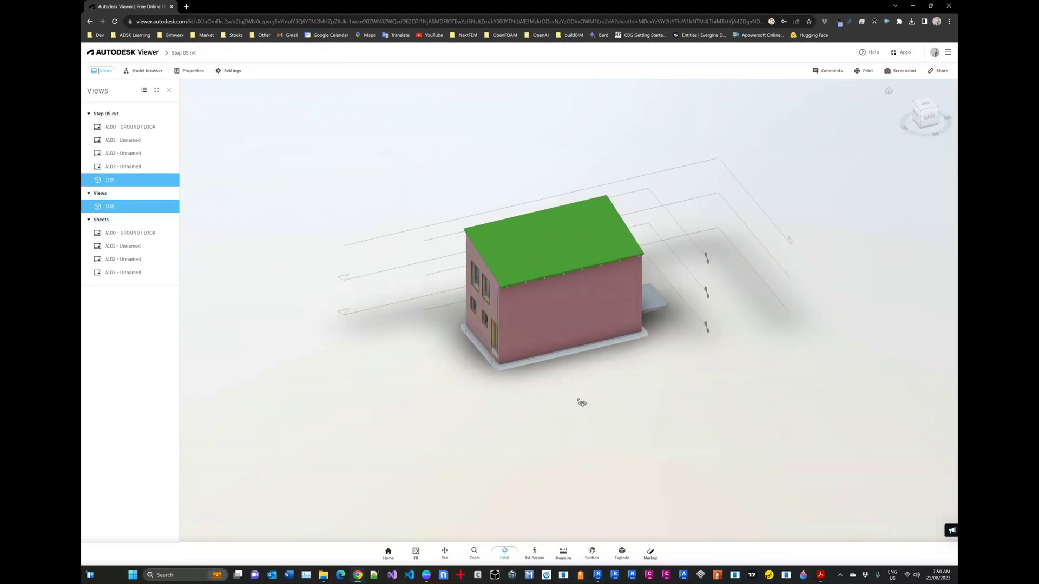
left_click_drag(568, 320, 184, 293)
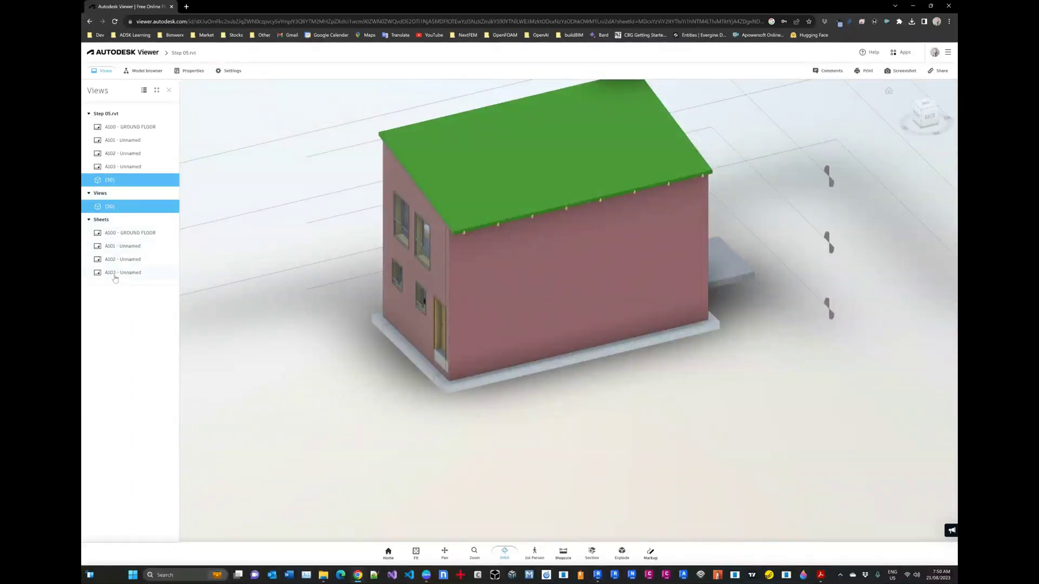
left_click(114, 274)
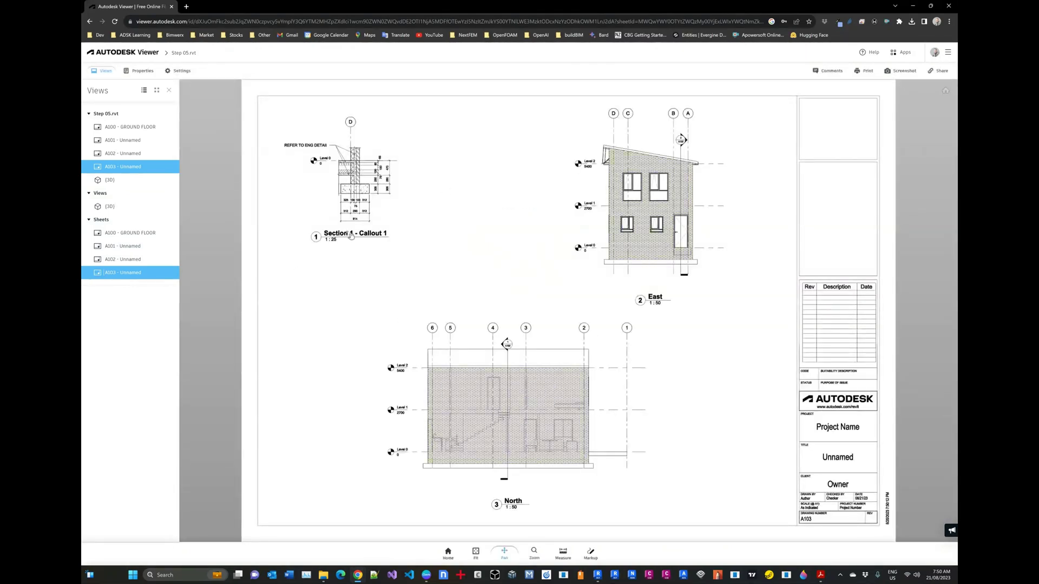
left_click(130, 259)
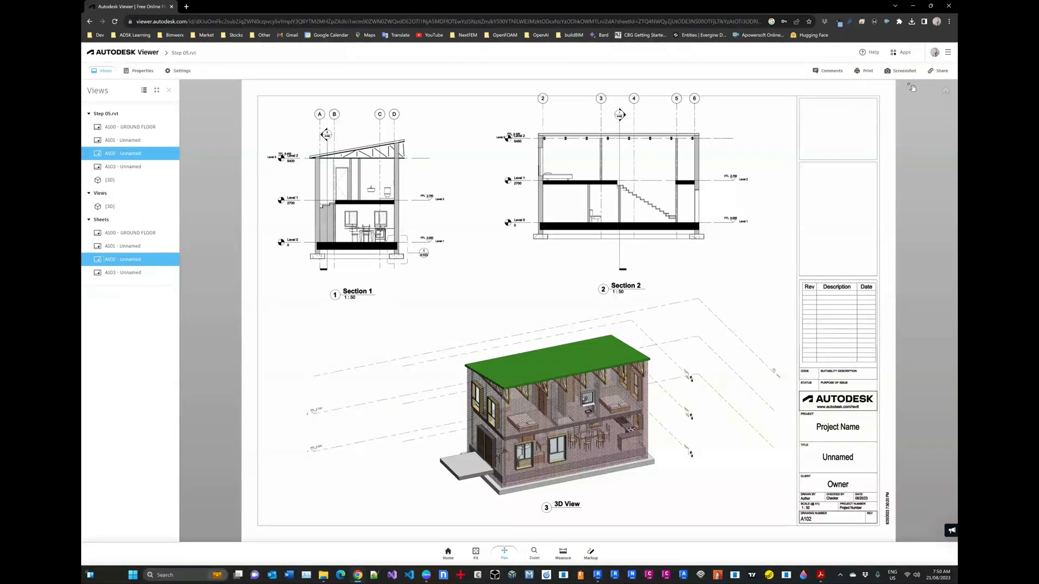
Step: Open the share settings for the Step 05.rvt design and expand its Sharing Options
left_click(932, 73)
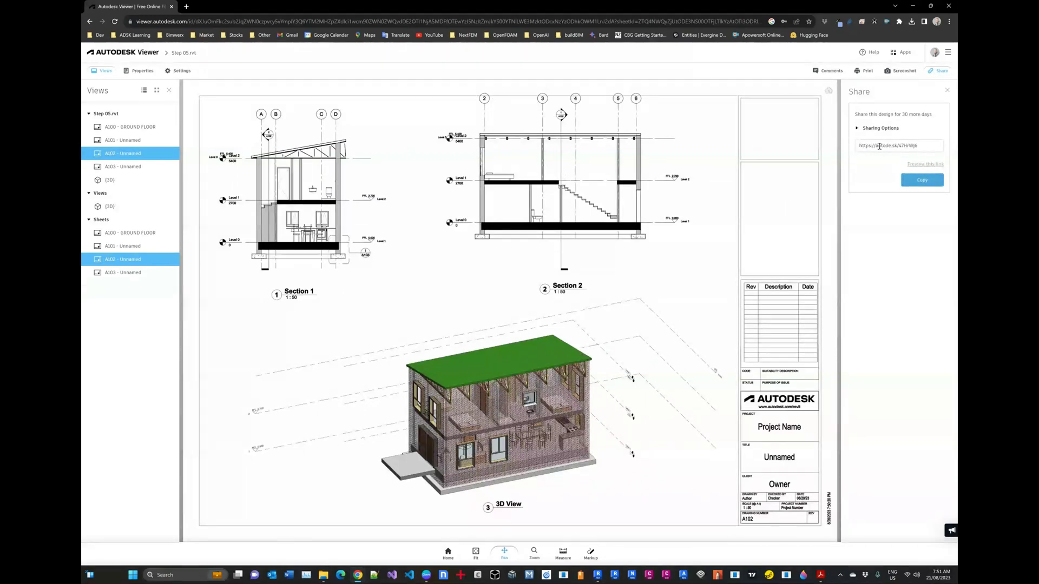
left_click(856, 129)
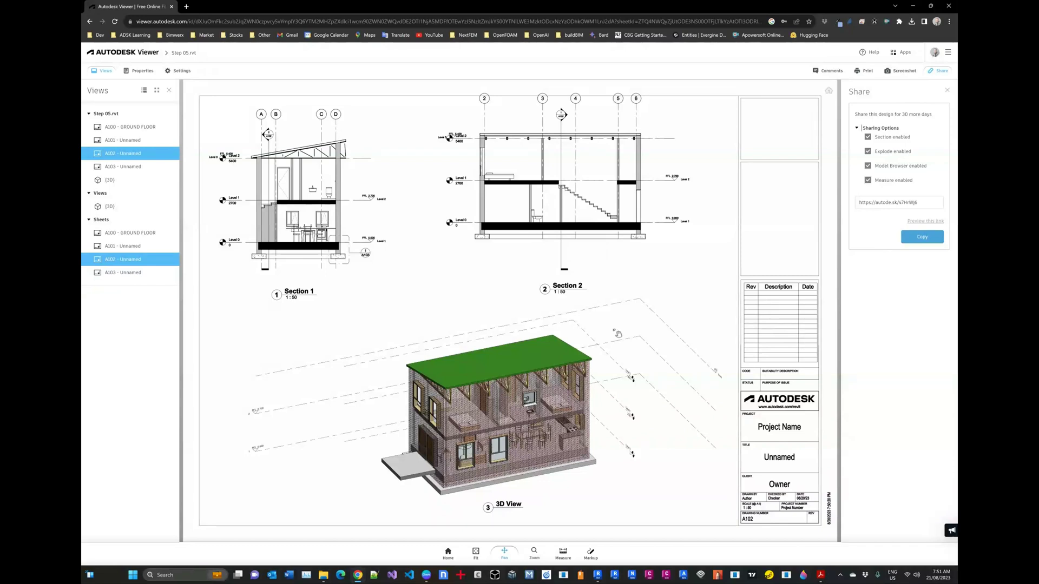
Step: Switch to the lesson PDF in Acrobat and look through the BIM 360 collaboration and publishing pages
left_click(820, 575)
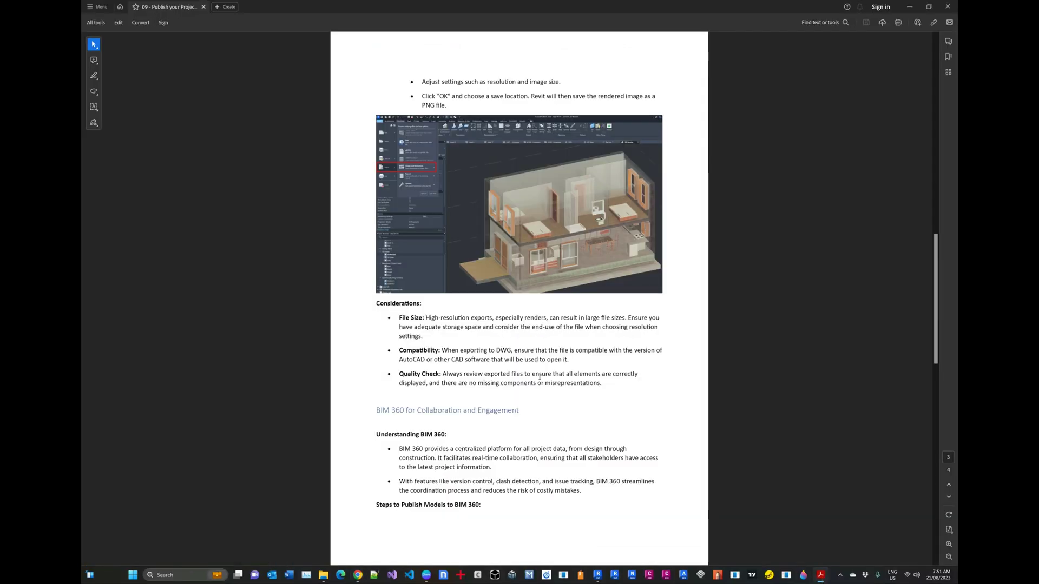
scroll(528, 343, "down", 3)
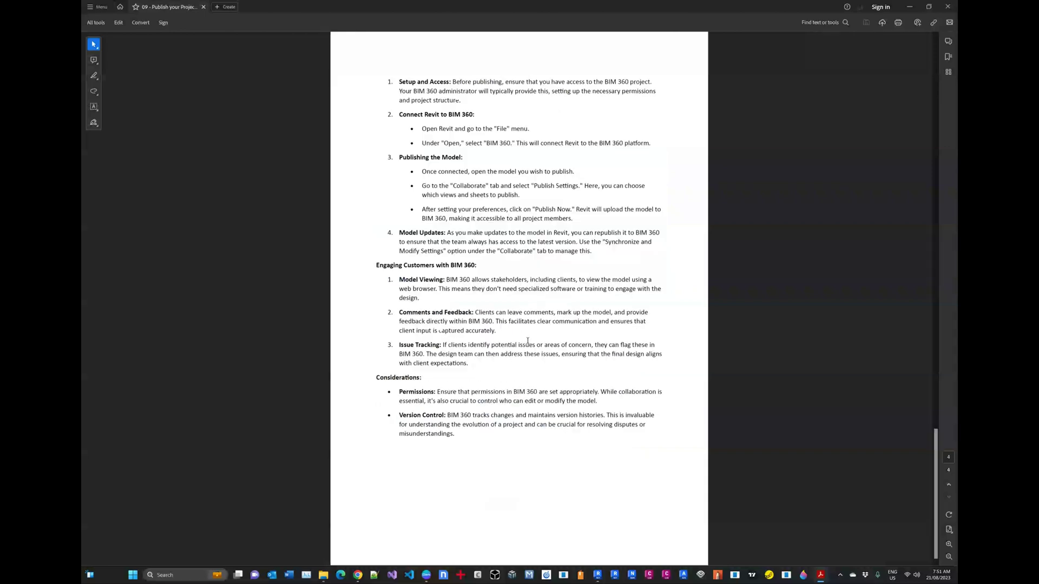
scroll(528, 341, "up", 5)
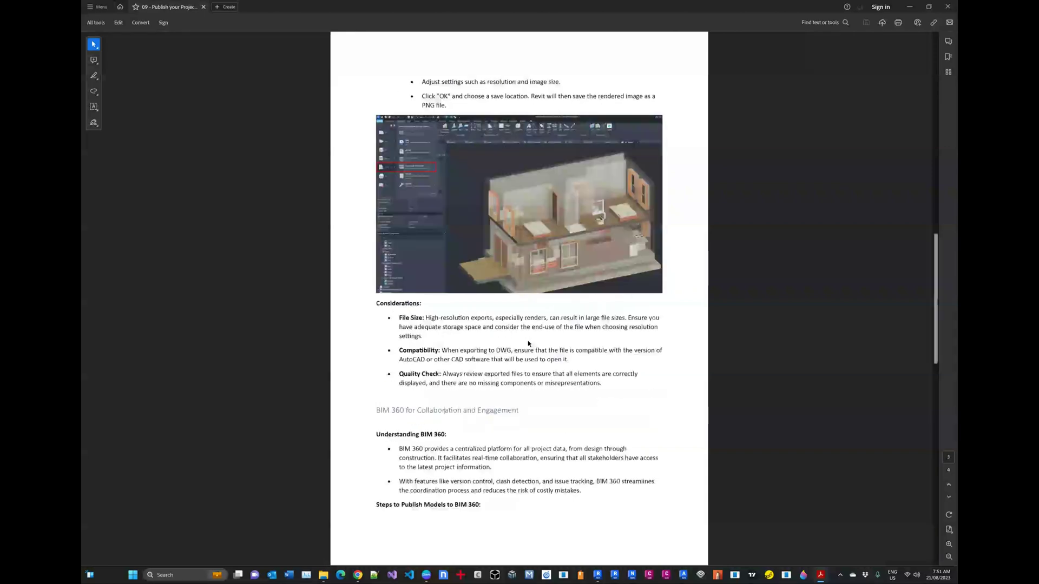